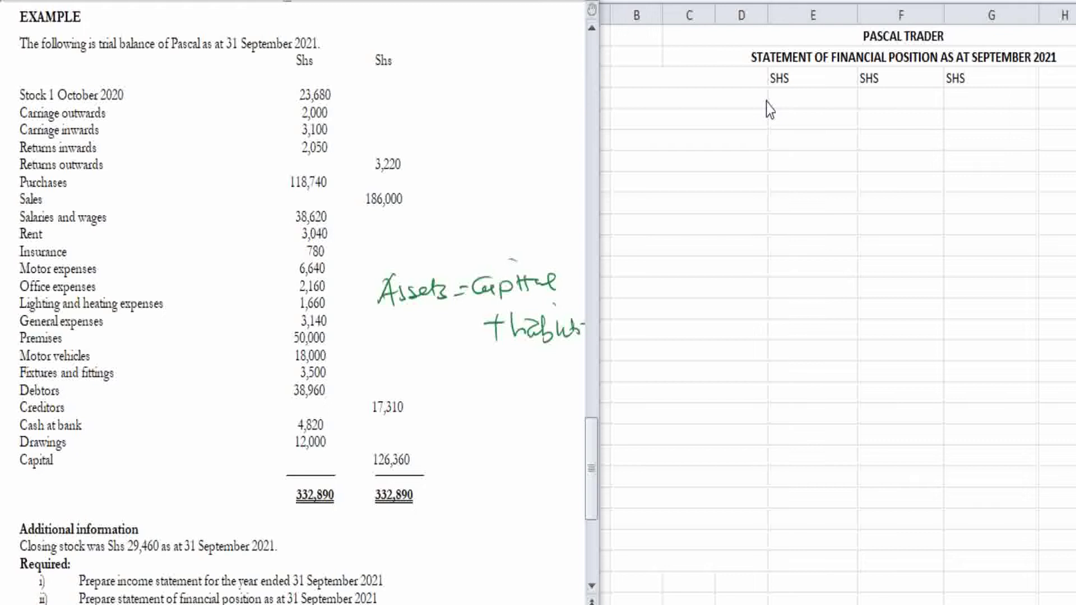
Enter the section heading "NON CUREENT ASSETS" in row 4 beneath the statement titles
left_click(724, 99)
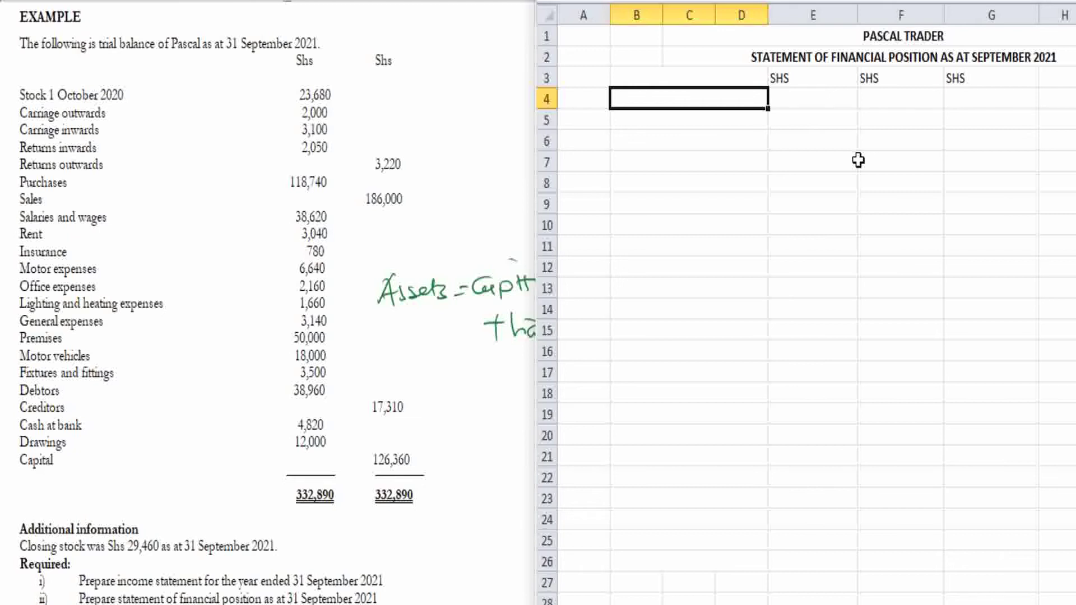
type("NON")
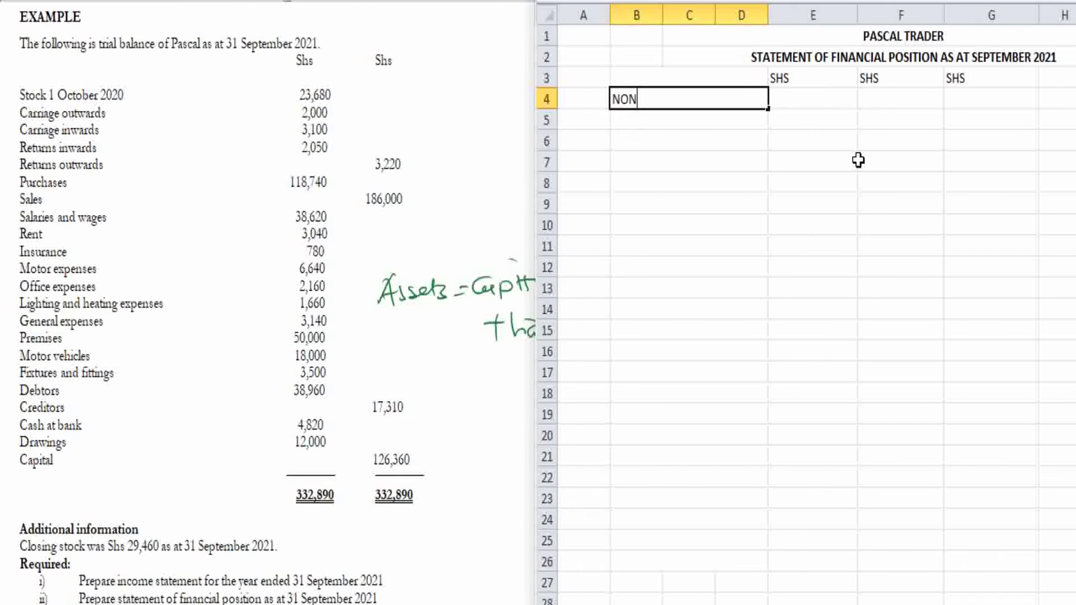
type(" CUREENT ASSETS")
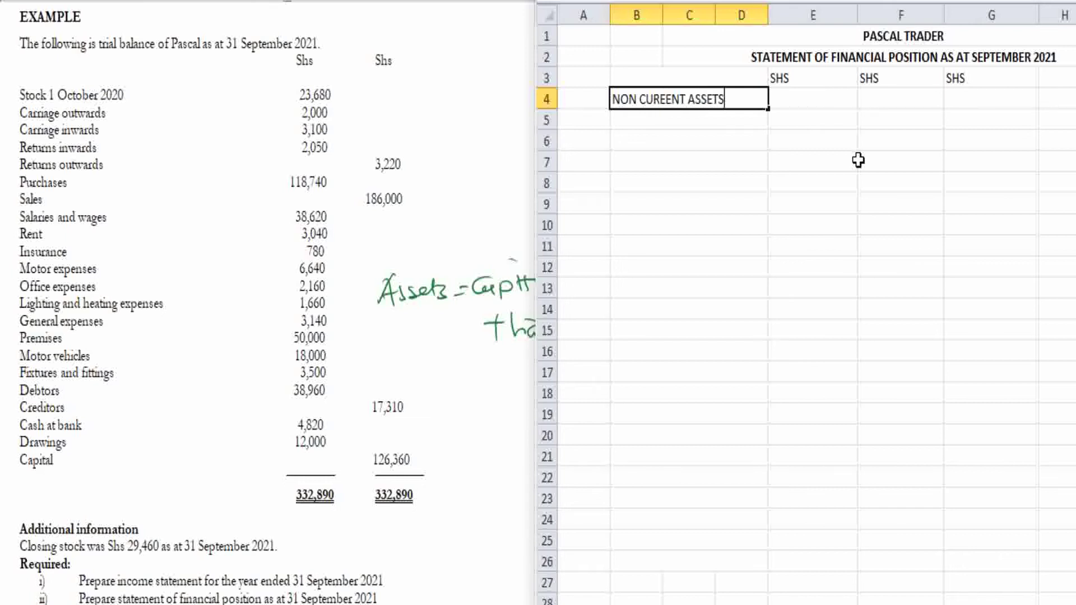
left_click(797, 97)
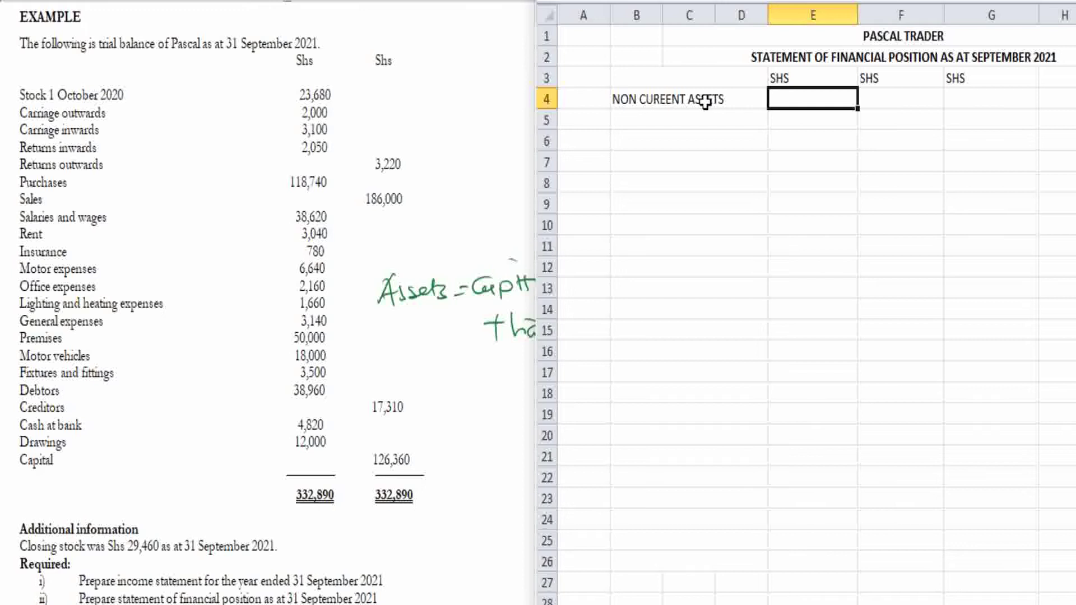
left_click(705, 101)
left_click(791, 96)
left_click(882, 95)
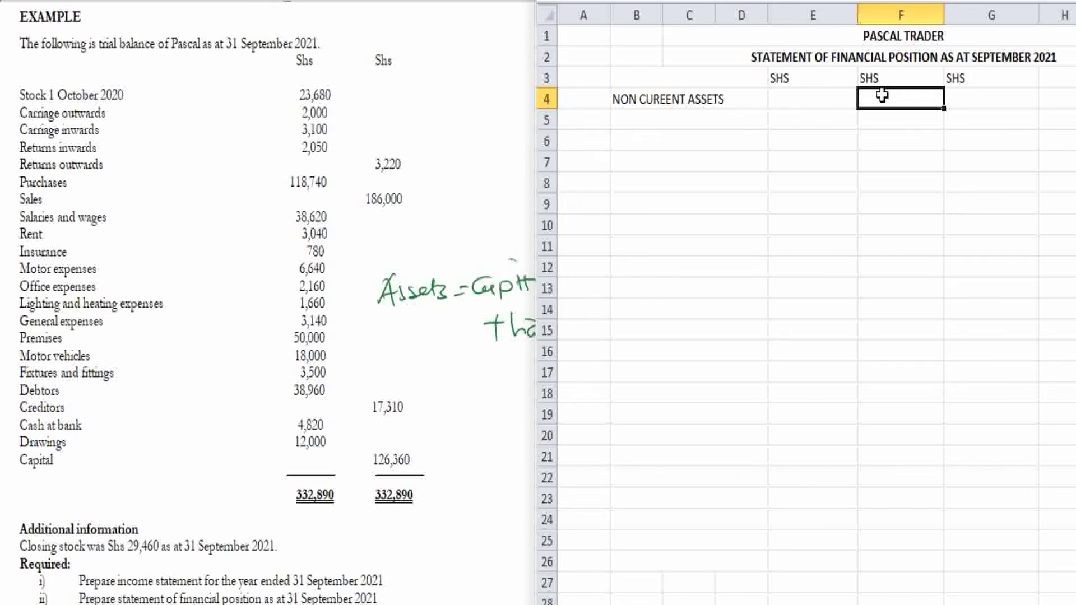
left_click(983, 99)
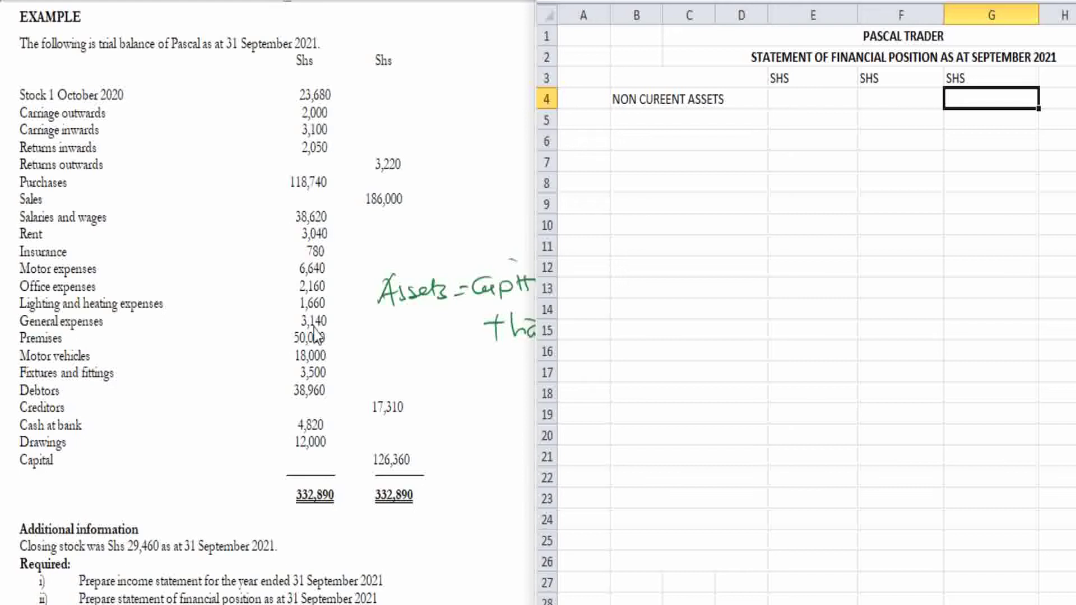
Add a PREMISES line in row 5 with 50,000 in column G
left_click(656, 121)
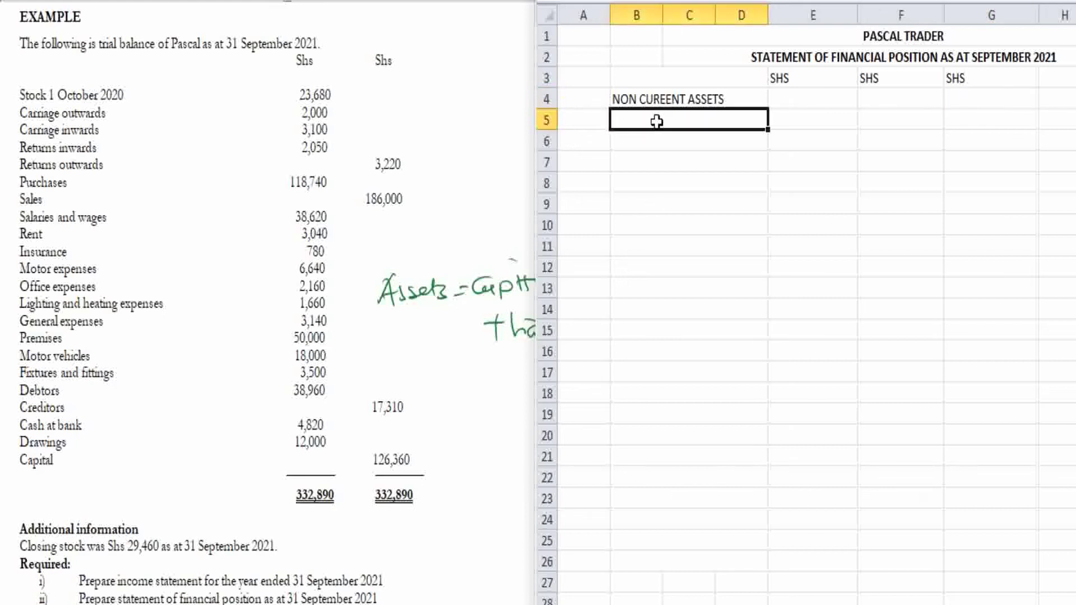
type("PREM")
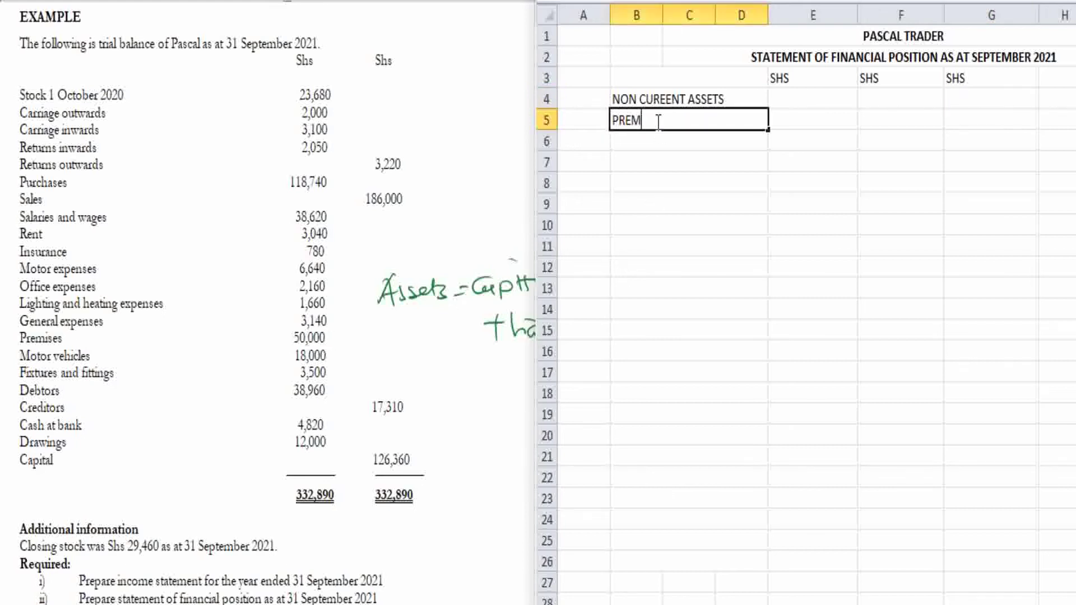
type("ISES")
left_click(971, 118)
type("5")
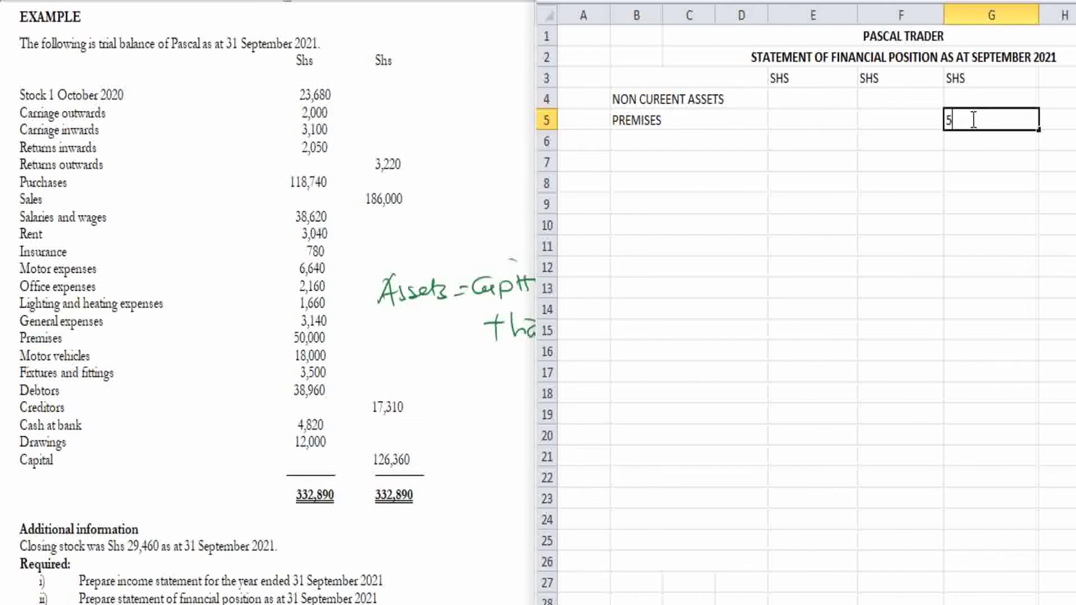
type("0,000")
Add a MOTOR VEHICLES line in row 6 with 18,000 in column G
left_click(720, 139)
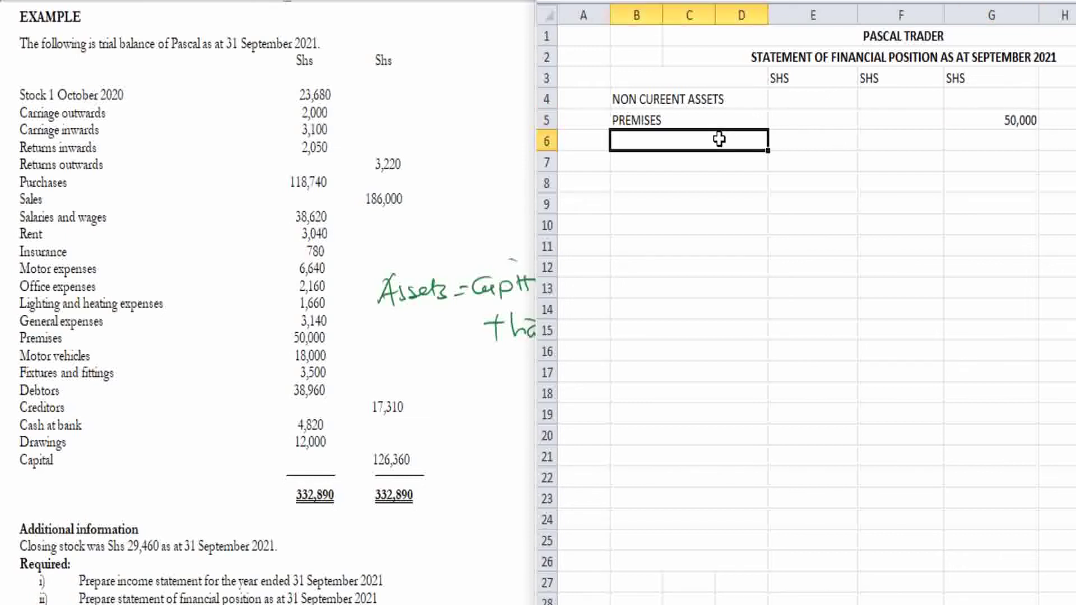
type("MOTOR")
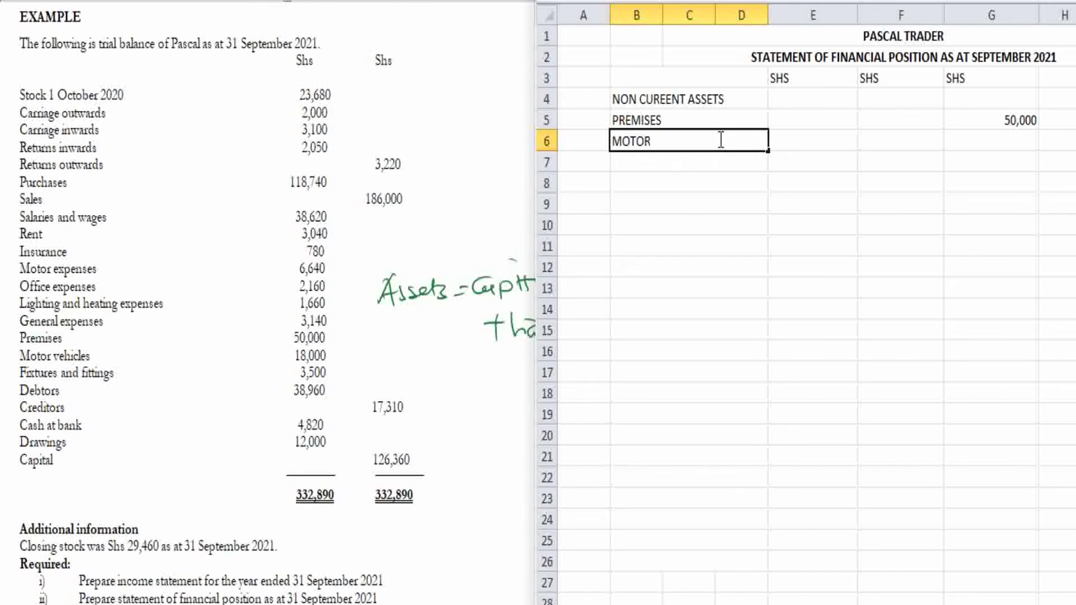
type(" VEHICLES")
left_click(1024, 139)
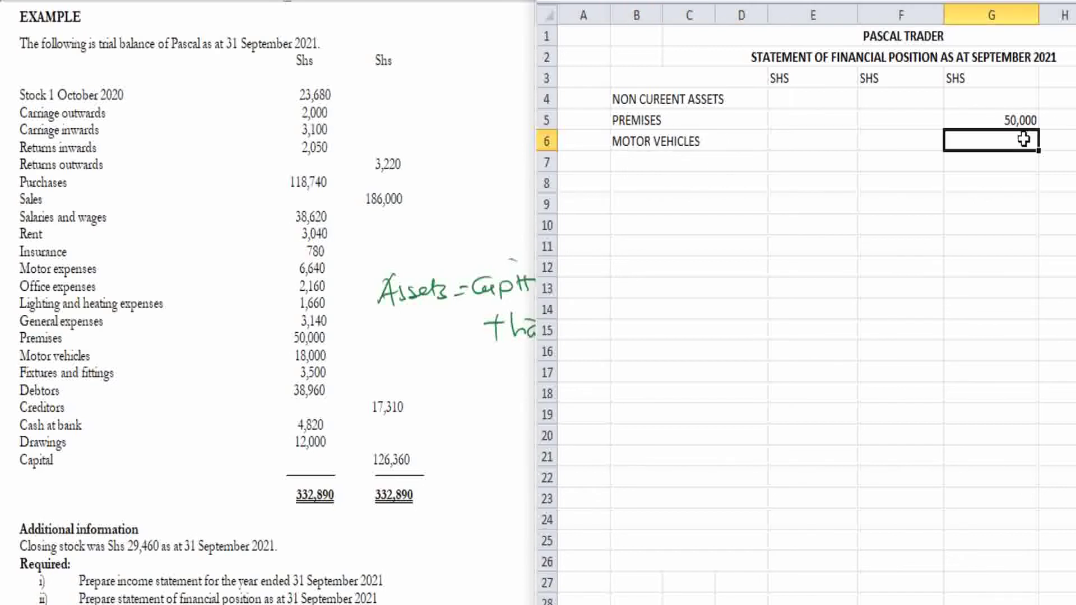
type("1")
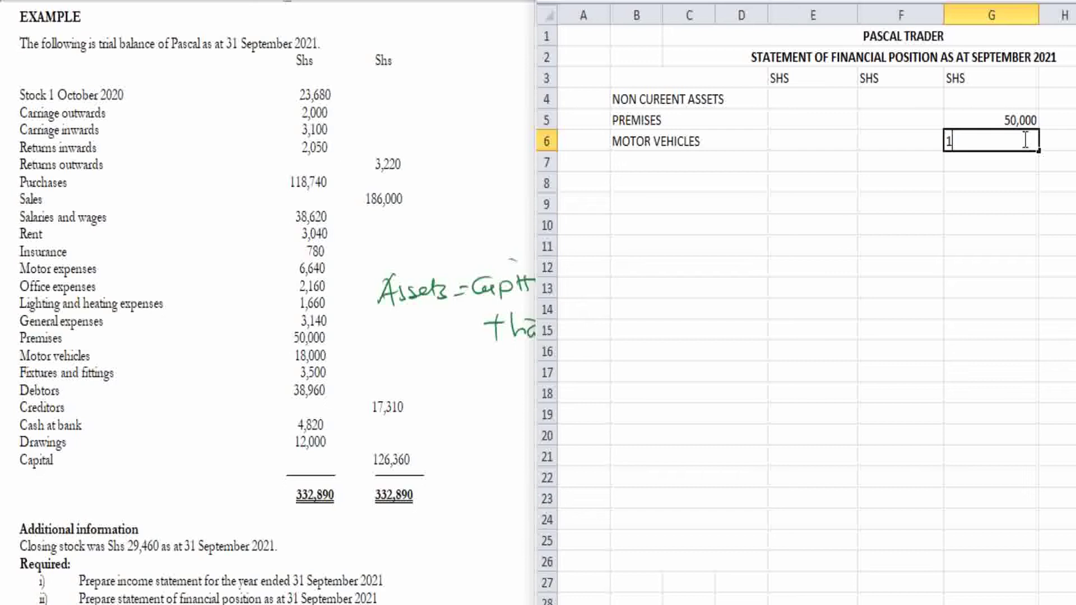
type("8,000")
Add a FIXTURE AND FITTINGS line in row 7 with 3,500 in column G
left_click(677, 163)
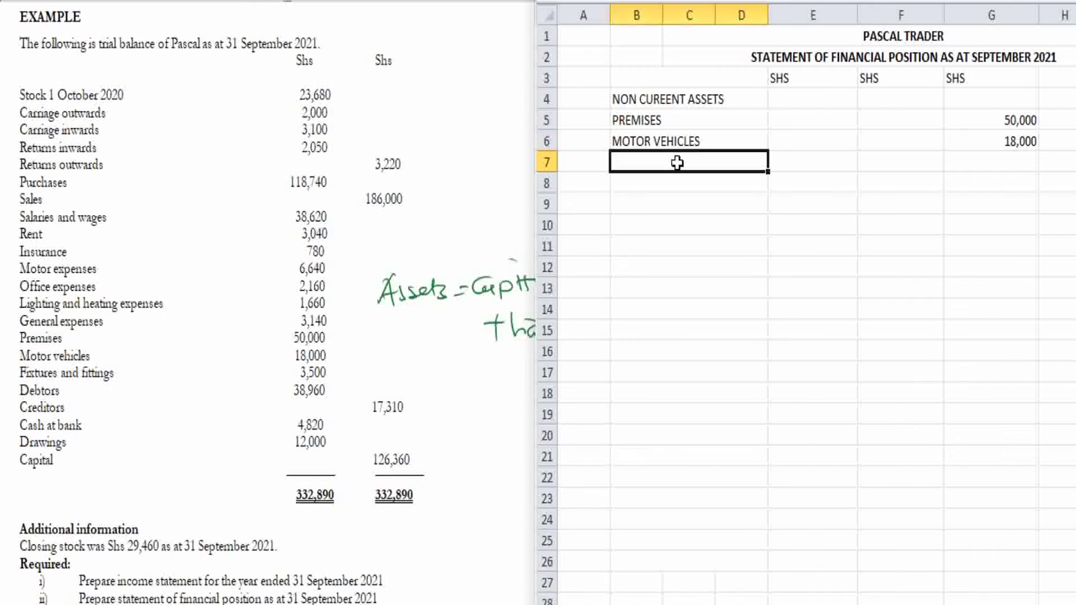
type("FIXT")
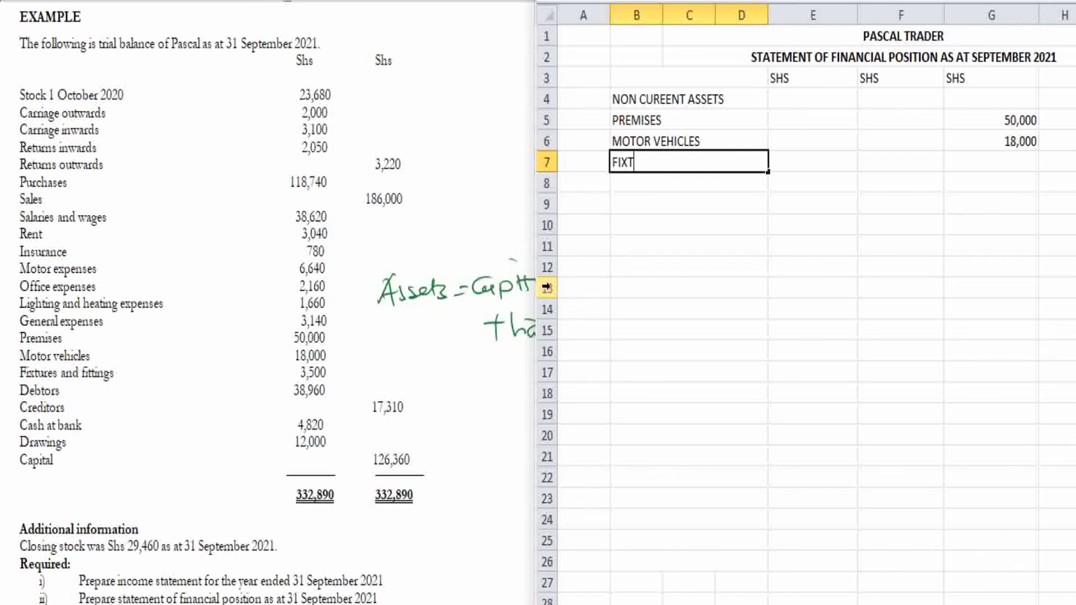
type("URE ")
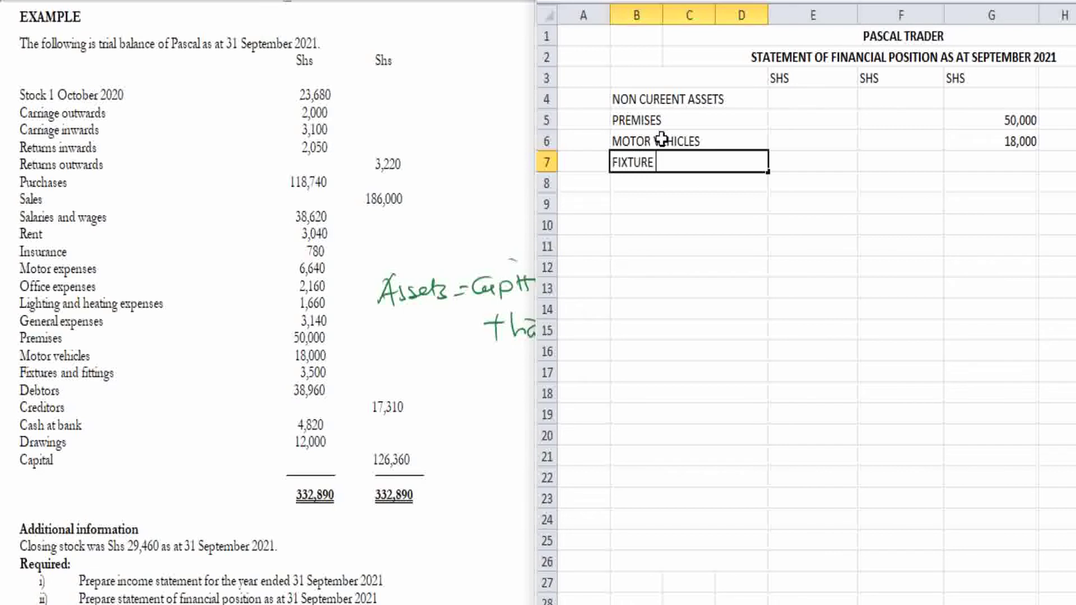
type("AND FITTINGS")
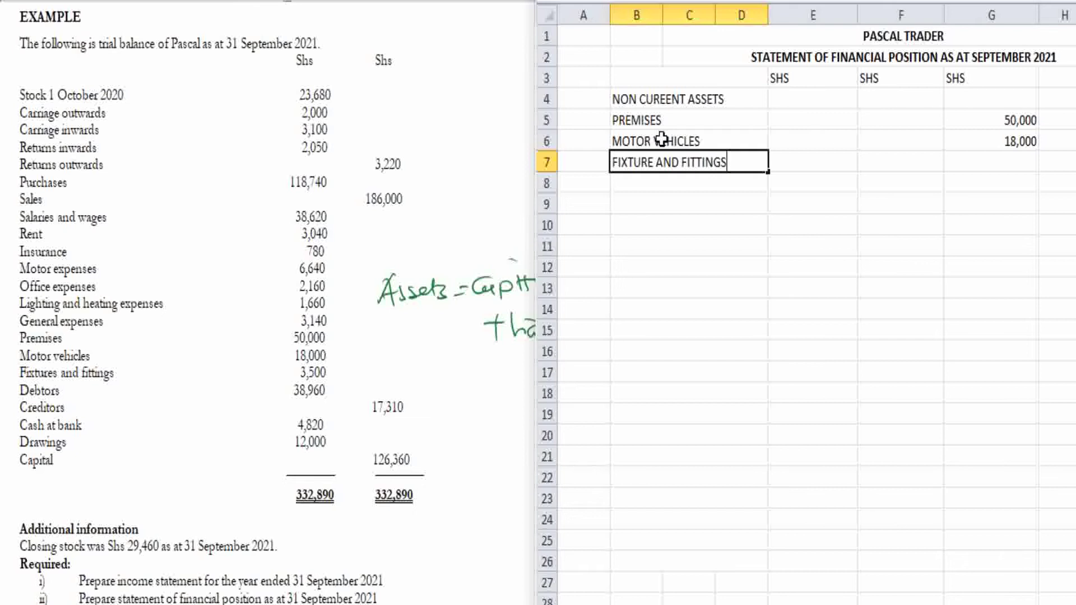
left_click(969, 160)
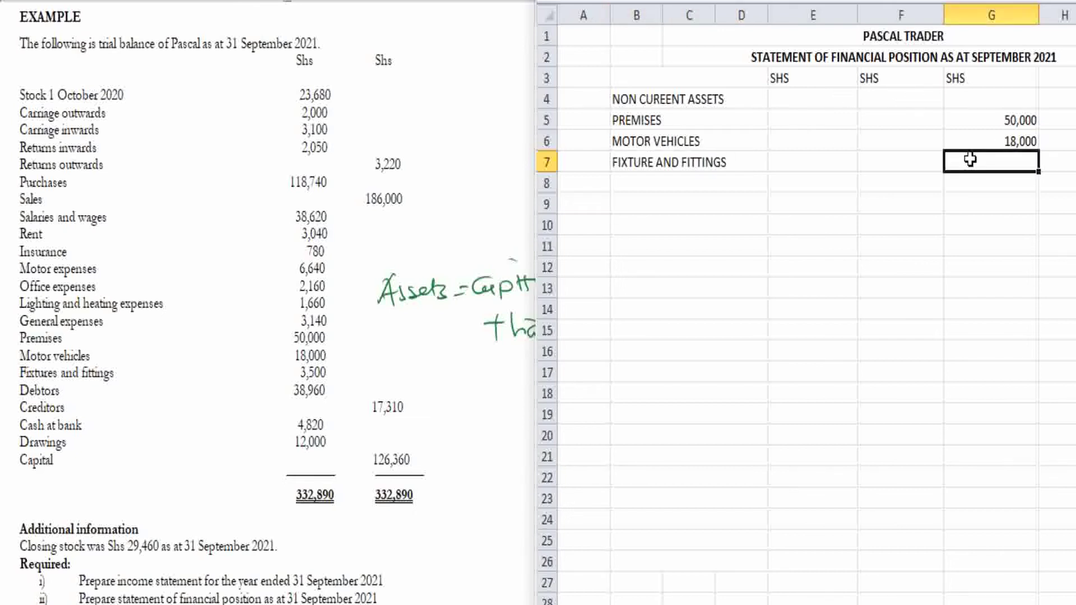
type("3,500")
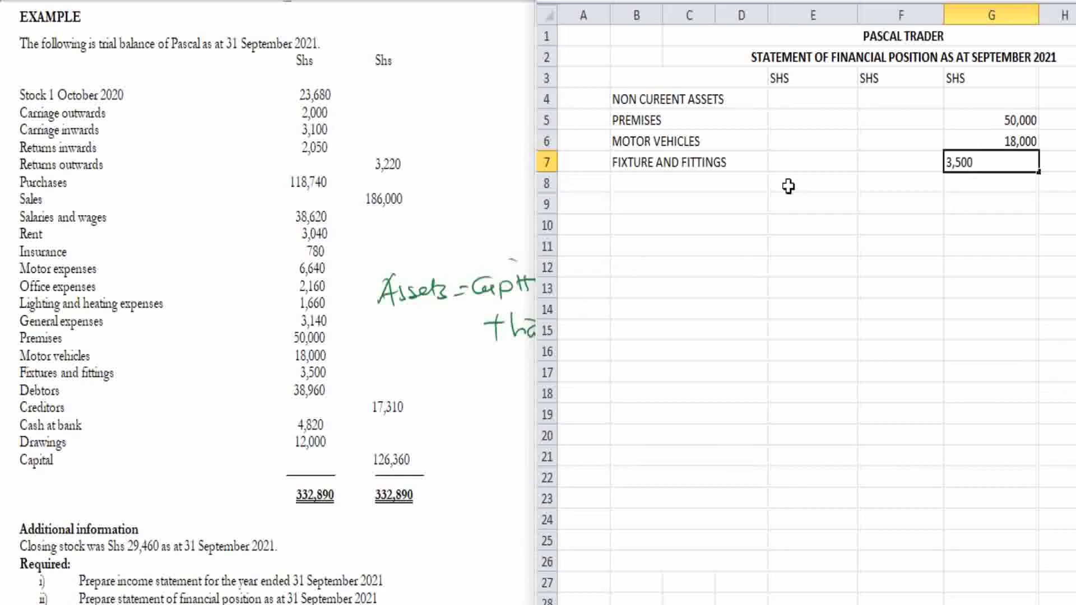
left_click(737, 190)
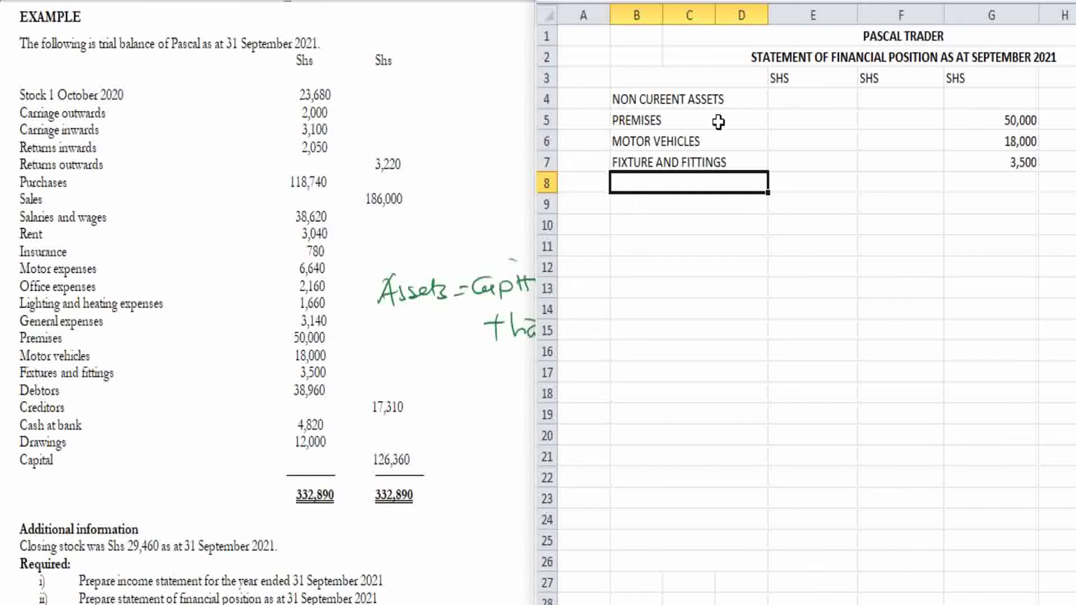
Underline the fixture and fittings amount in G7 and enter the non-current assets total of 71,500 in G8
left_click(1031, 168)
left_click(1028, 177)
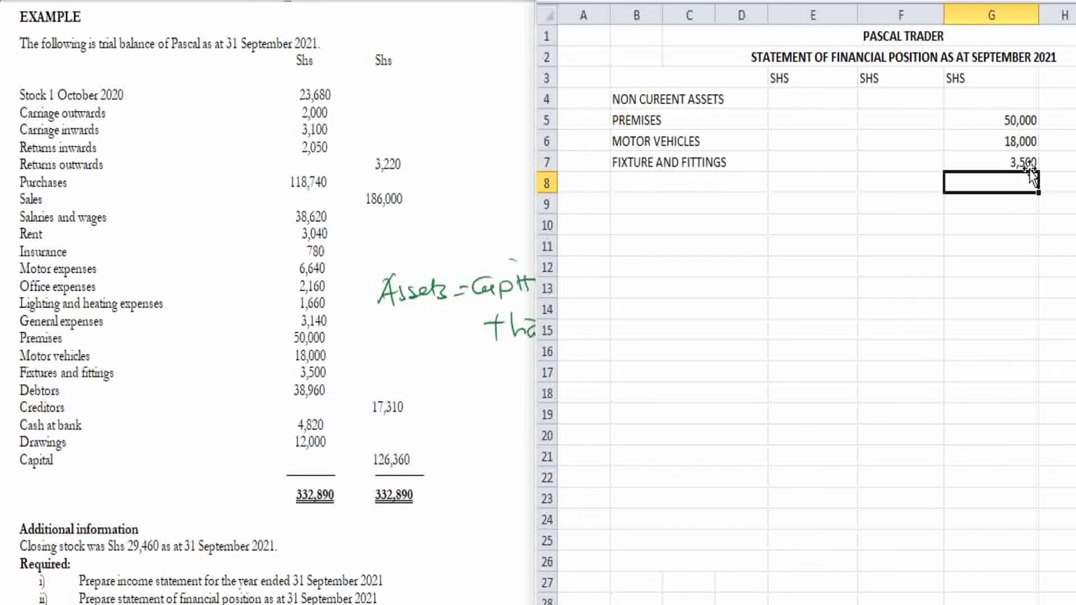
left_click(1030, 163)
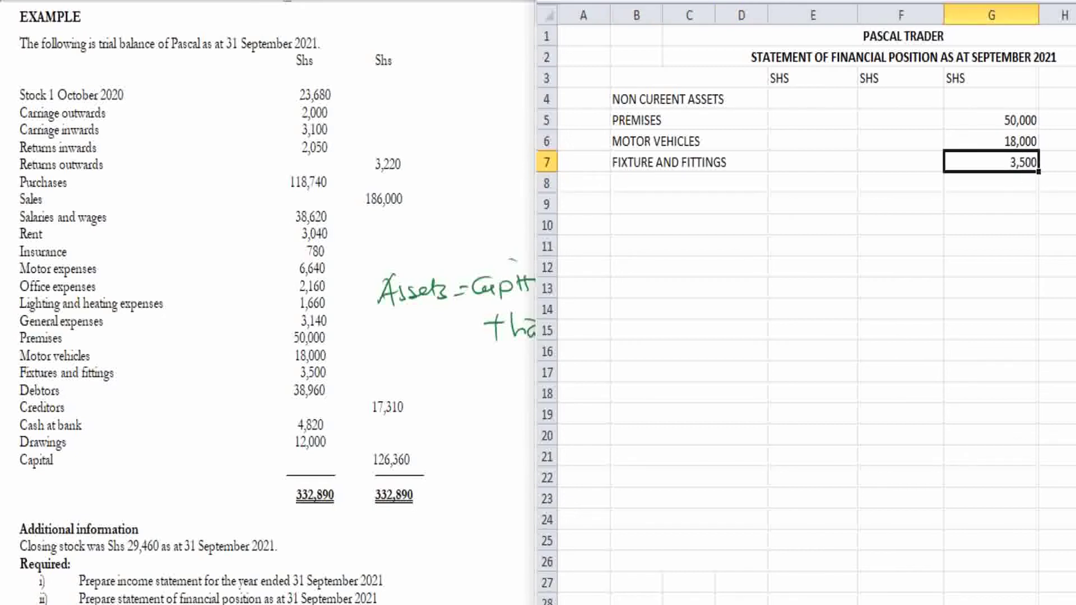
left_click(655, 18)
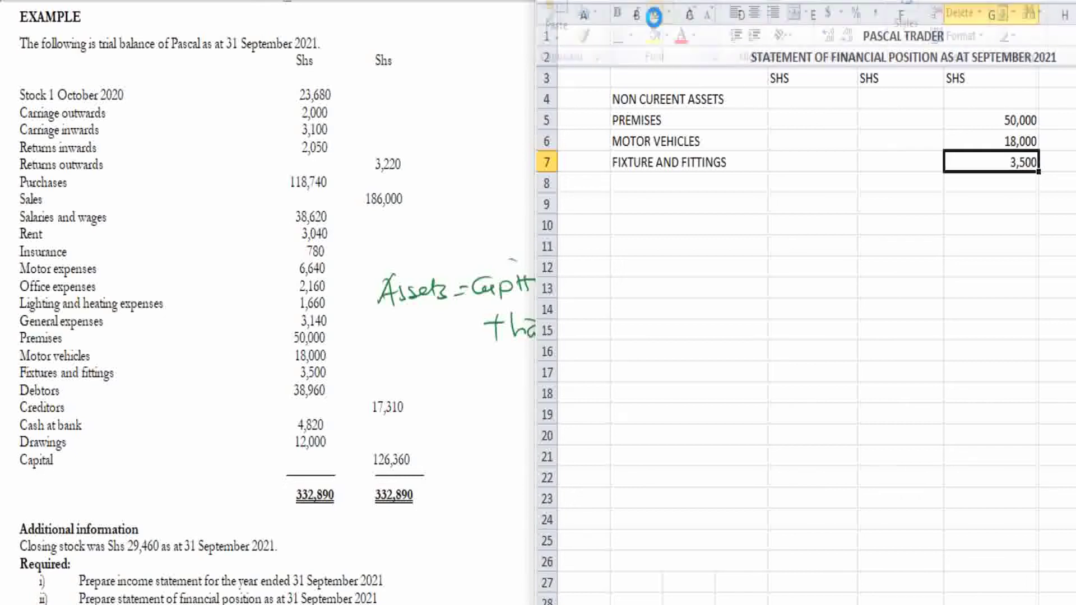
left_click(1004, 188)
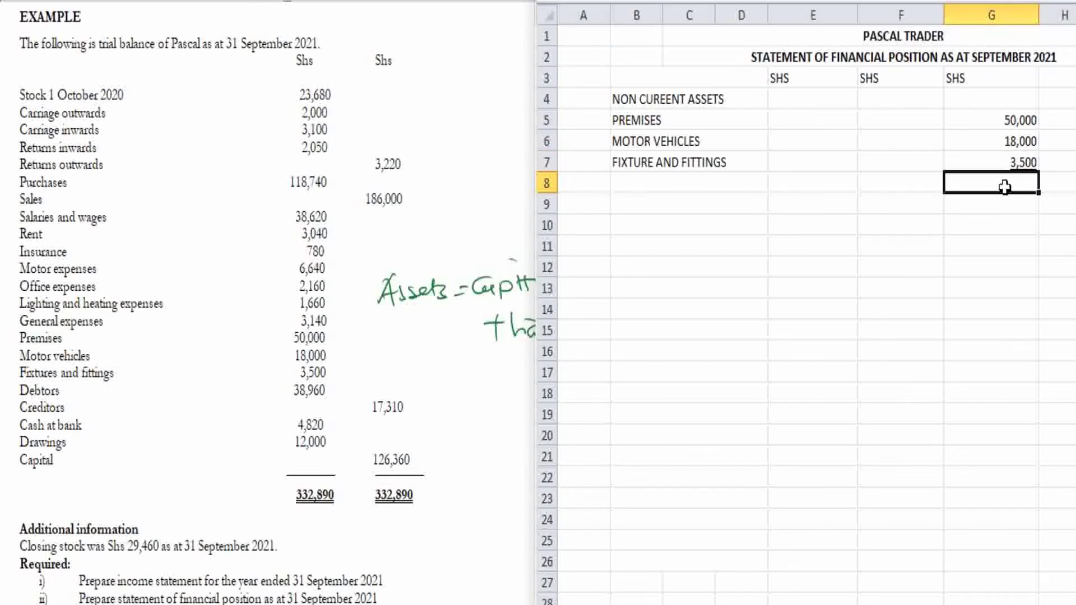
type("71,500")
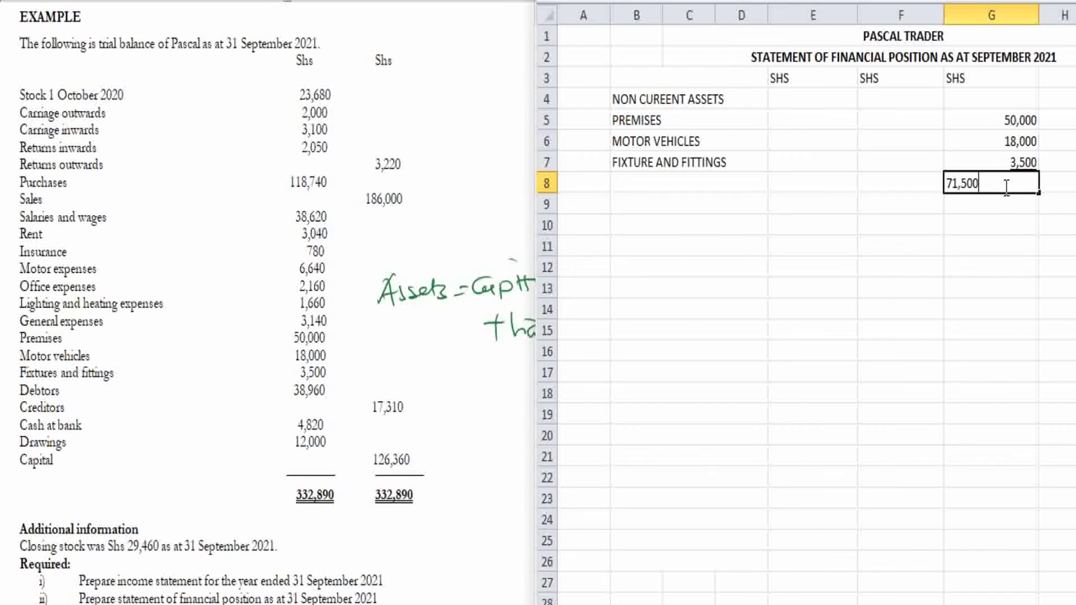
left_click(717, 186)
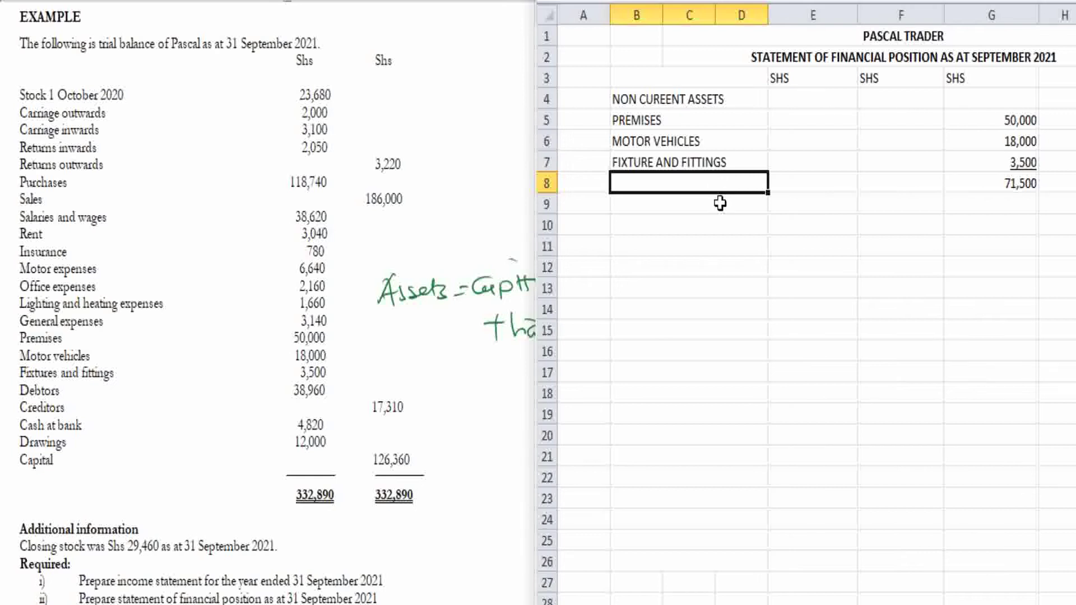
Enter the section heading "CURRENT ASSETS" in row 9 below the non-current assets total
left_click(719, 203)
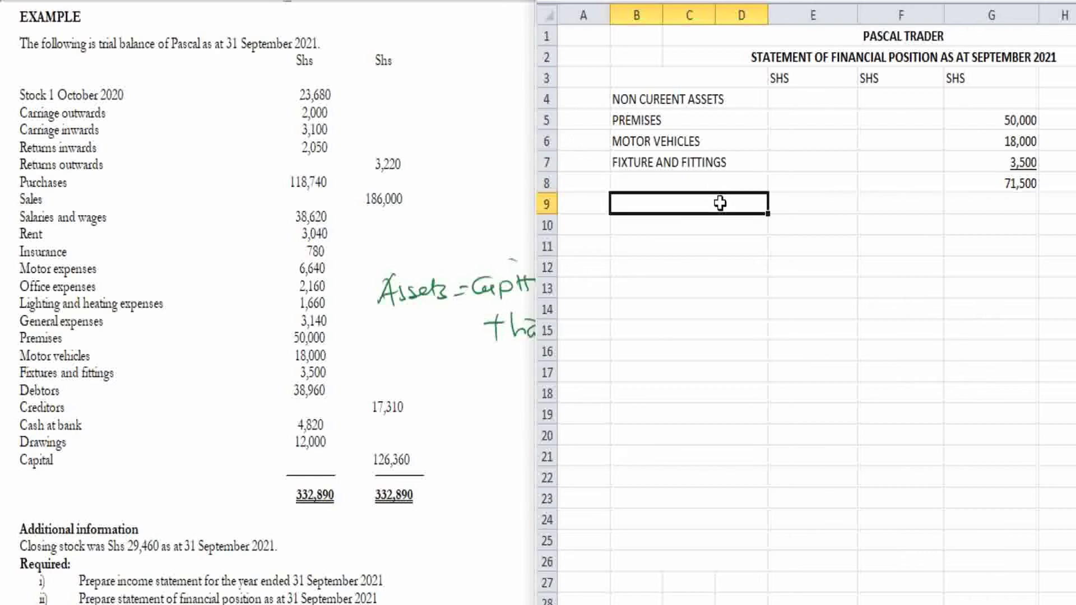
type("C")
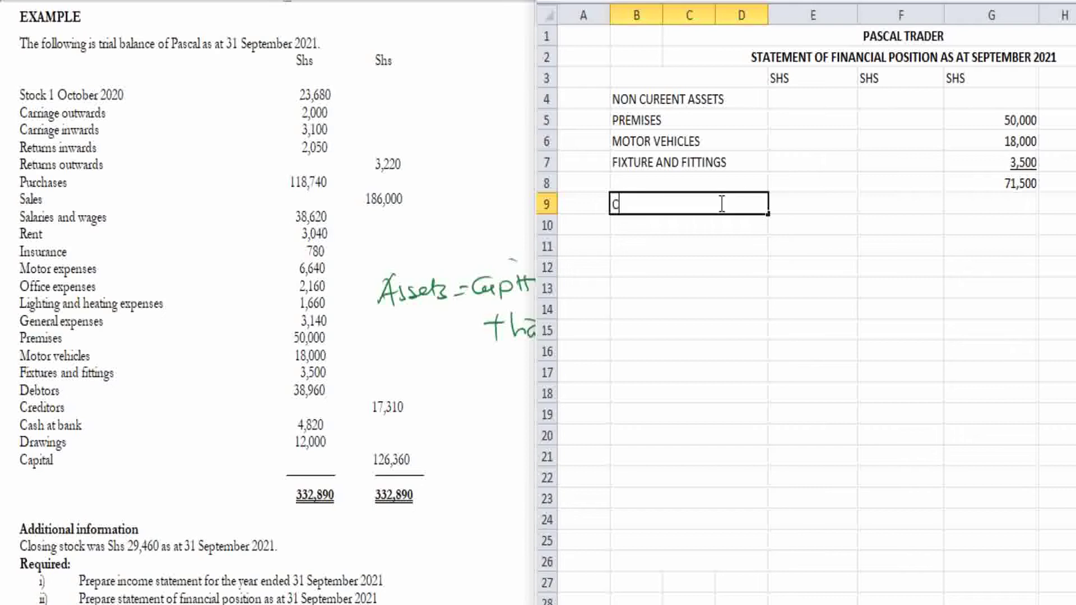
type("URRENT ASSETS")
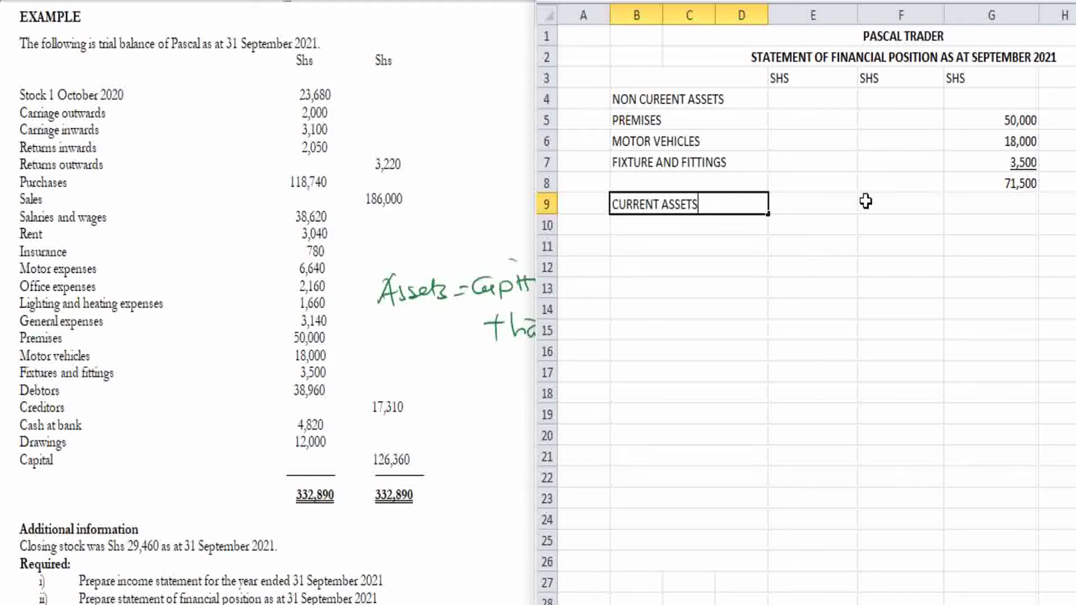
Add a DEBTORS line in row 10 with 38,960 in column E
left_click(739, 225)
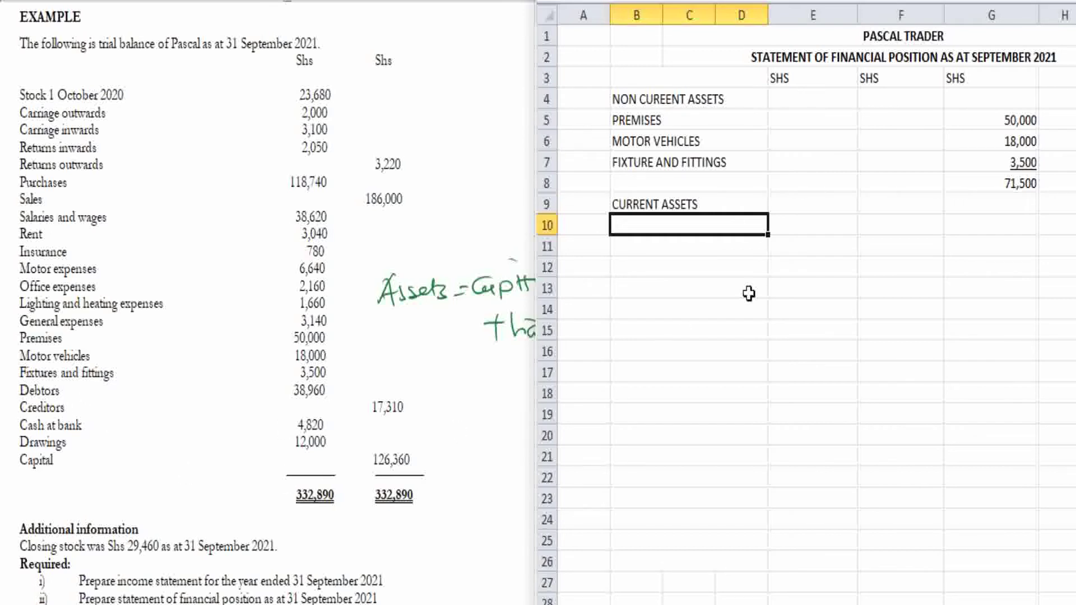
type("DE")
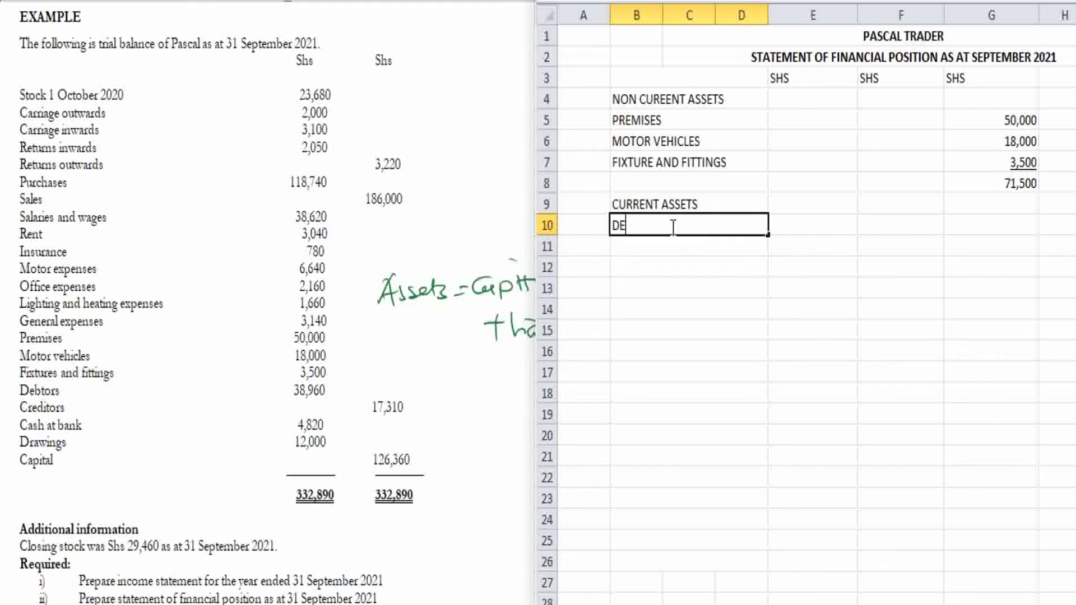
type("BTORS")
left_click(808, 225)
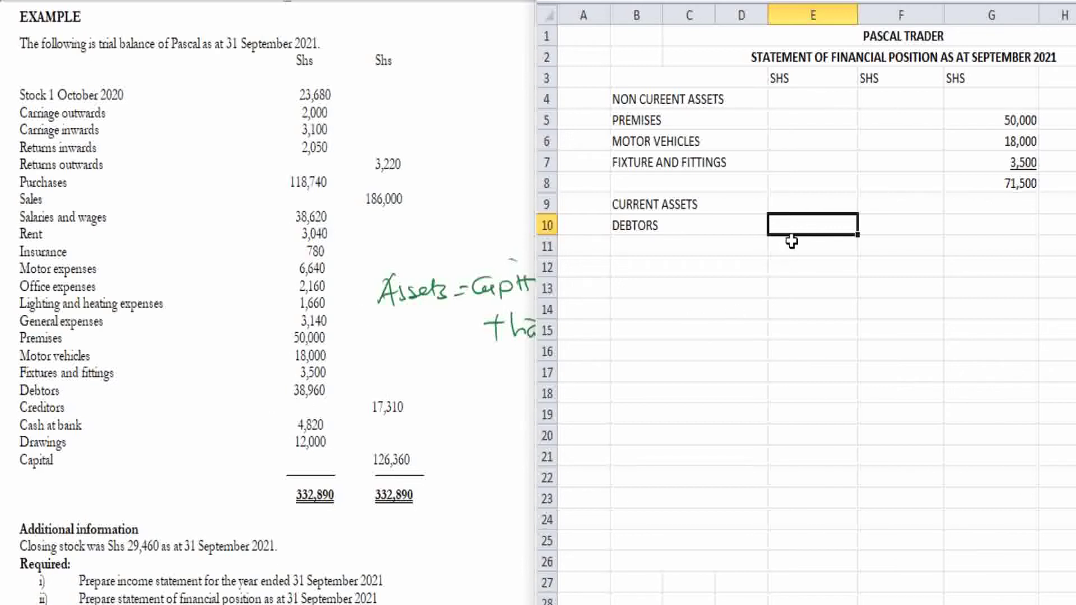
type("38")
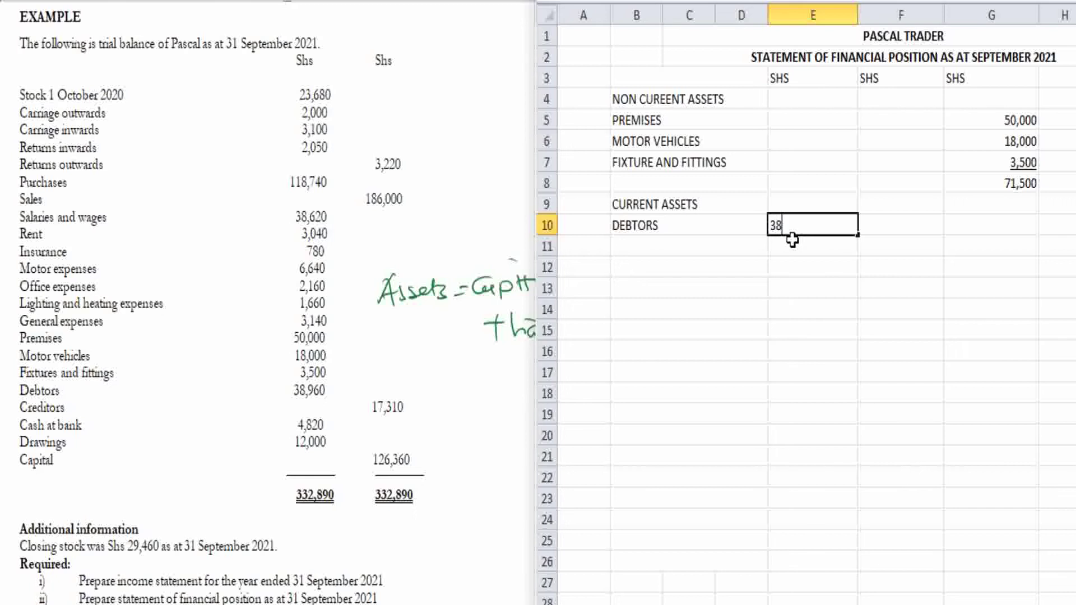
type(",960")
Add a STOCK line in row 11 with the closing stock of 29,460 in column E
left_click(716, 252)
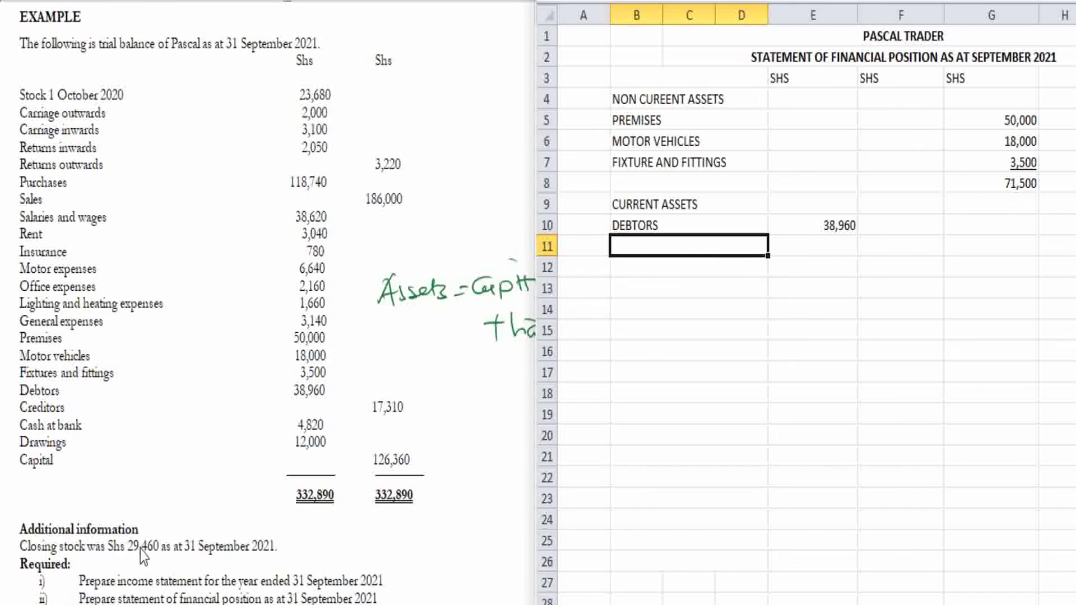
type("S")
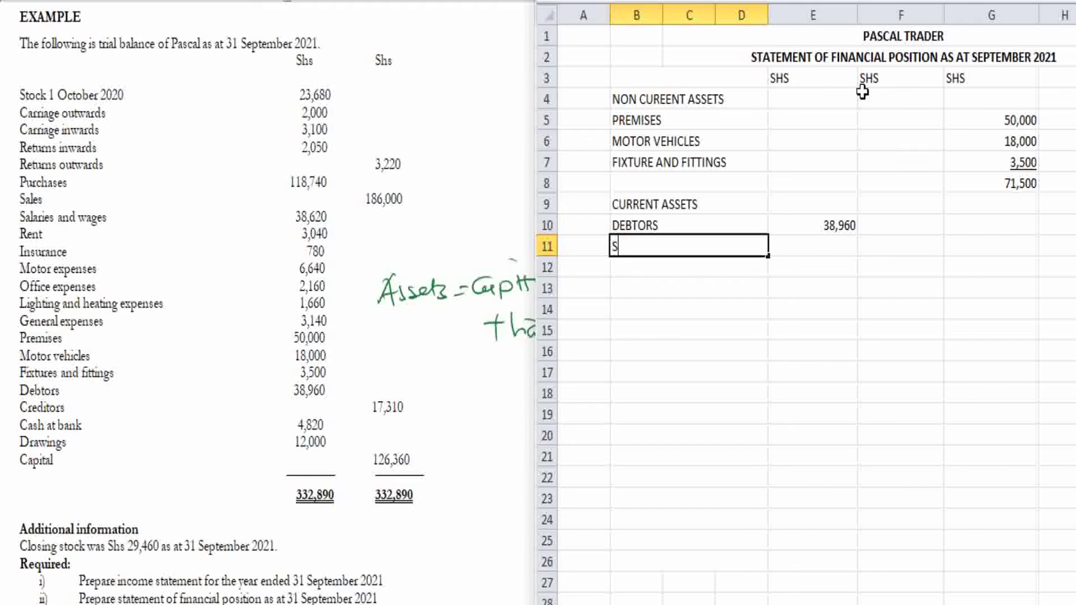
type("TOCK")
left_click(835, 245)
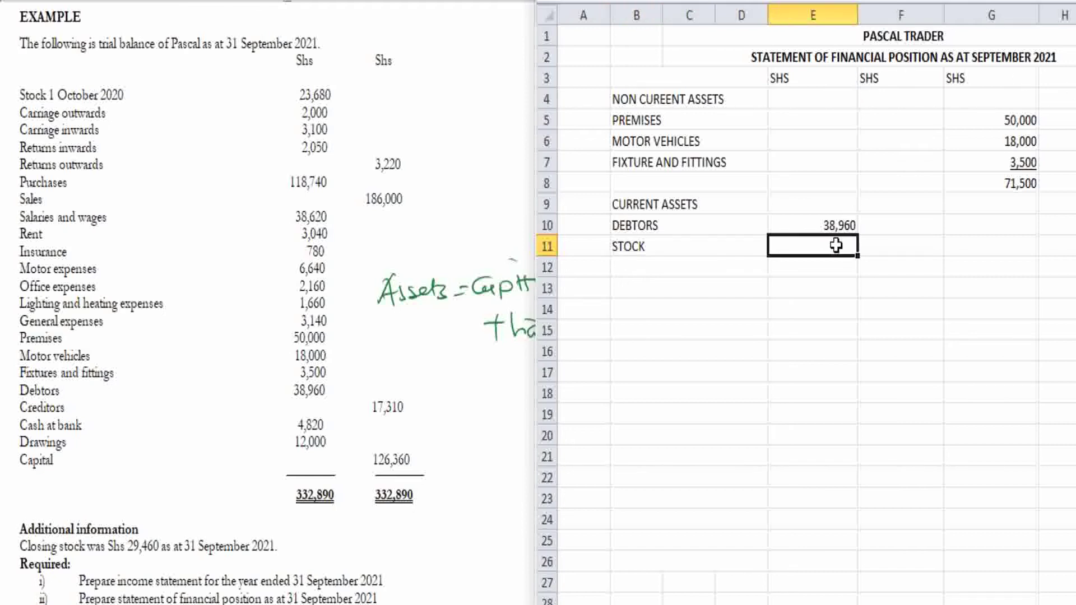
type("29")
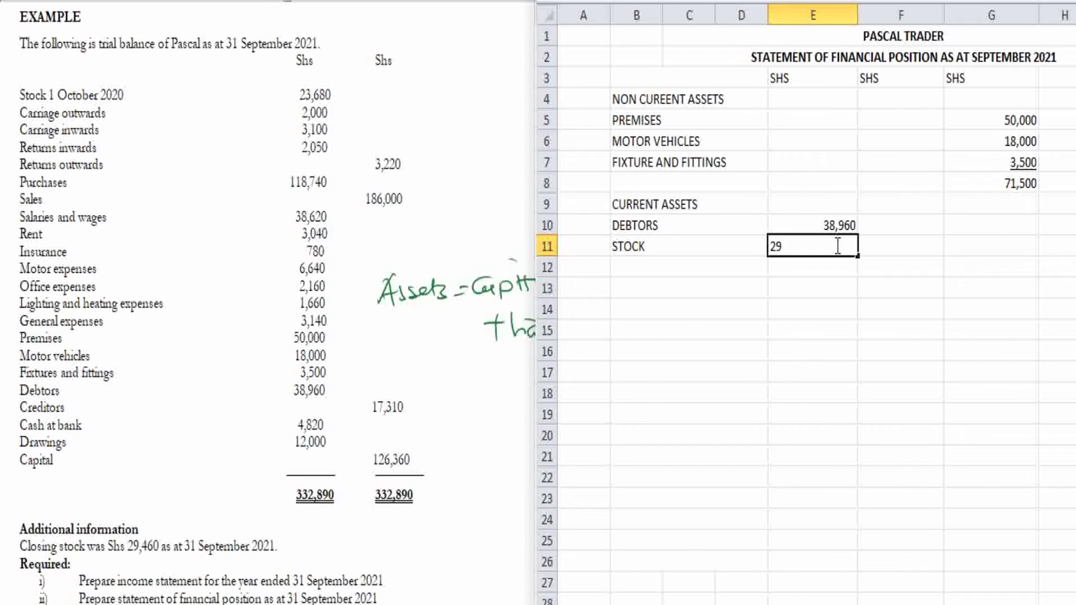
type(",460")
Add a CASH AT BANK line in row 12 with 4,820 in column E
left_click(698, 266)
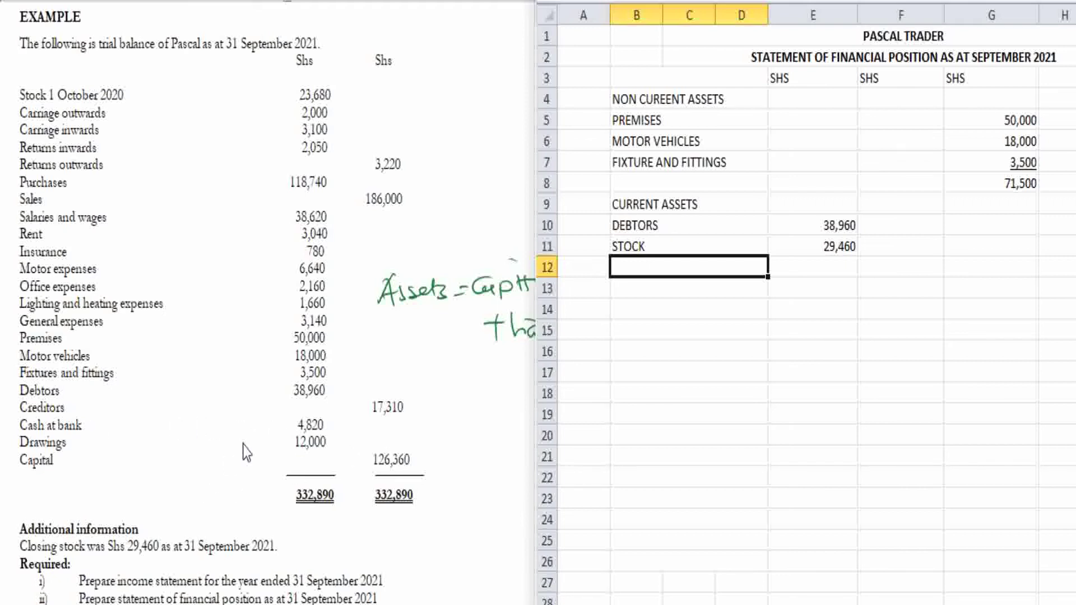
type("CAS")
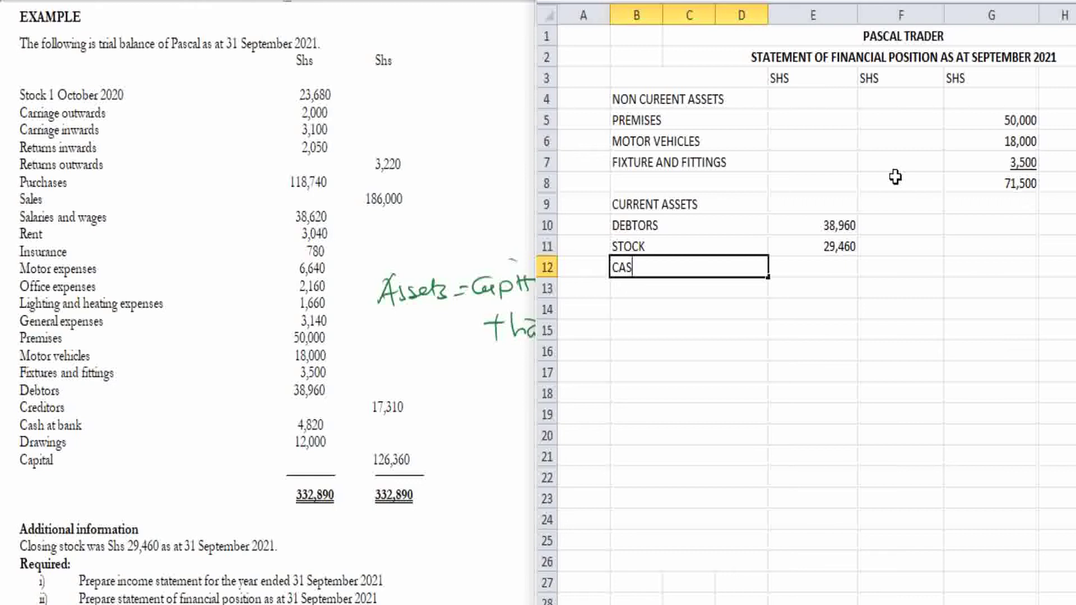
type("H AT BANK")
left_click(842, 267)
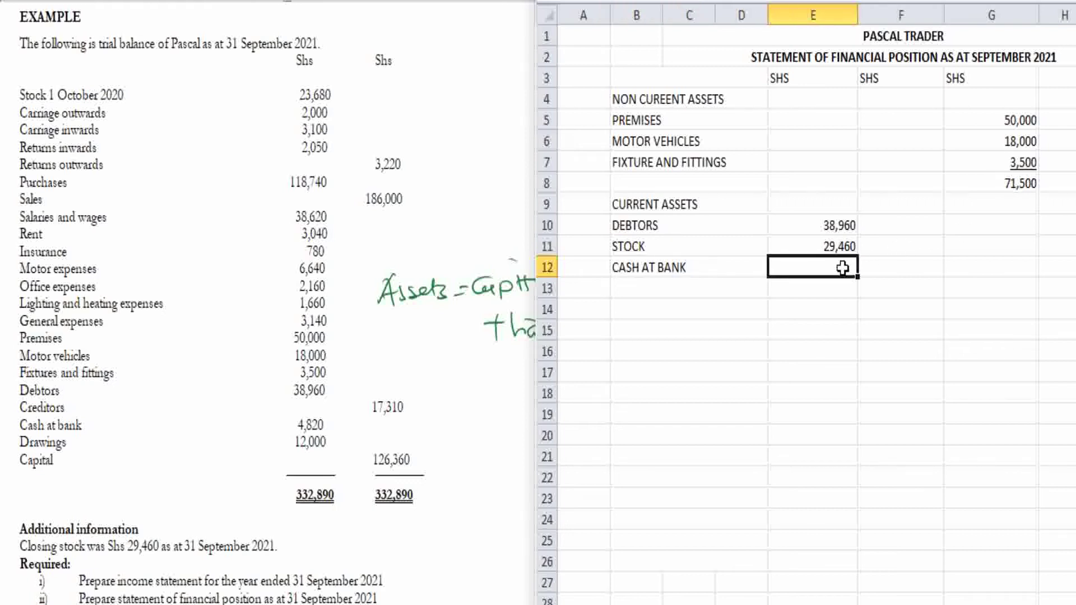
type("4,")
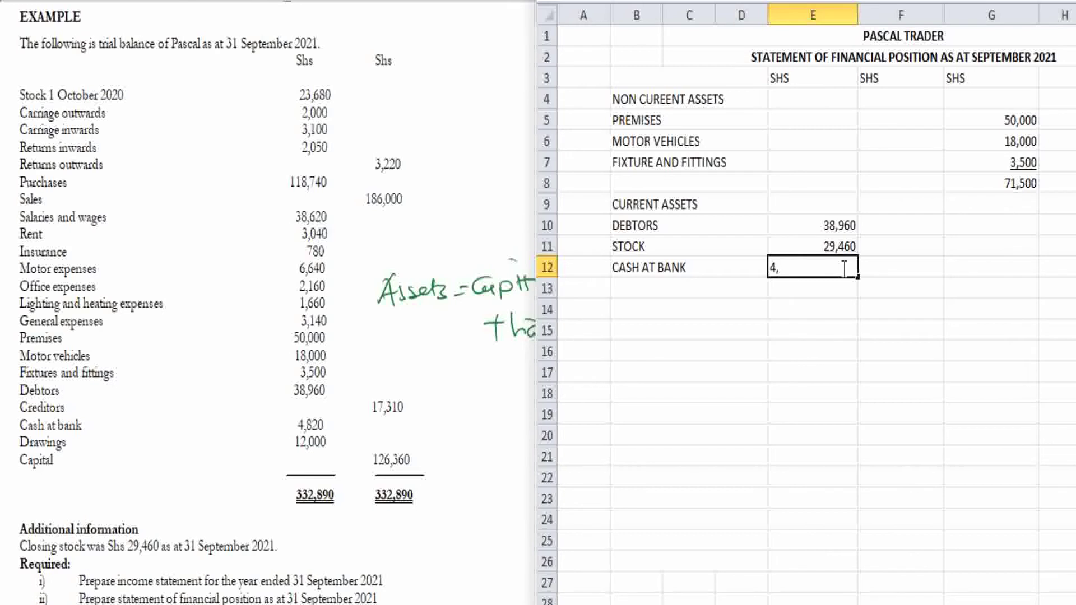
type("820")
Underline the cash at bank amount in E12 and enter the current assets total of 73,240 in E13
left_click(707, 282)
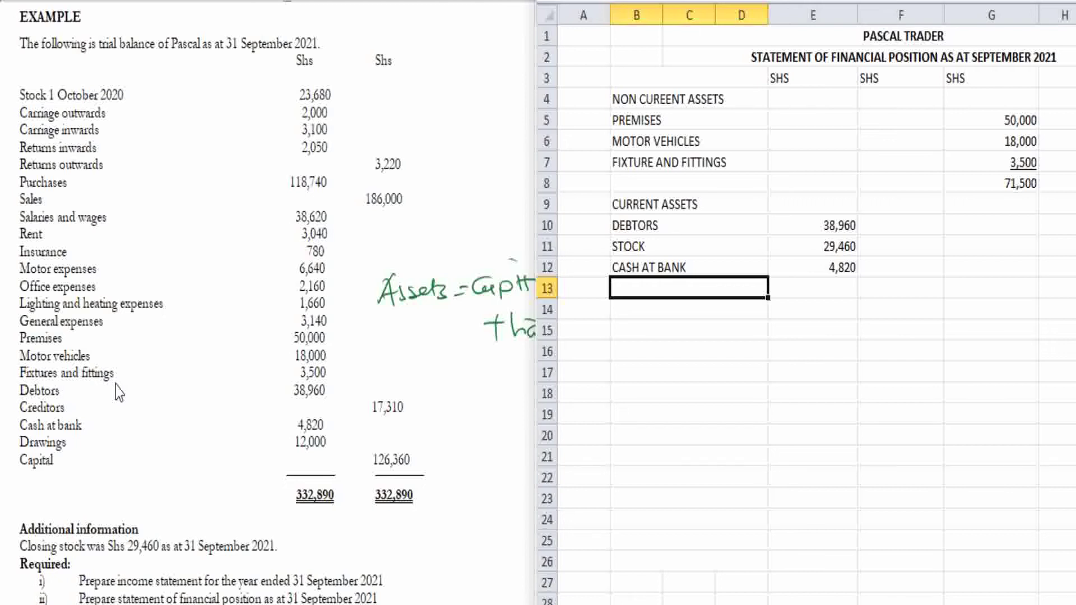
left_click(839, 267)
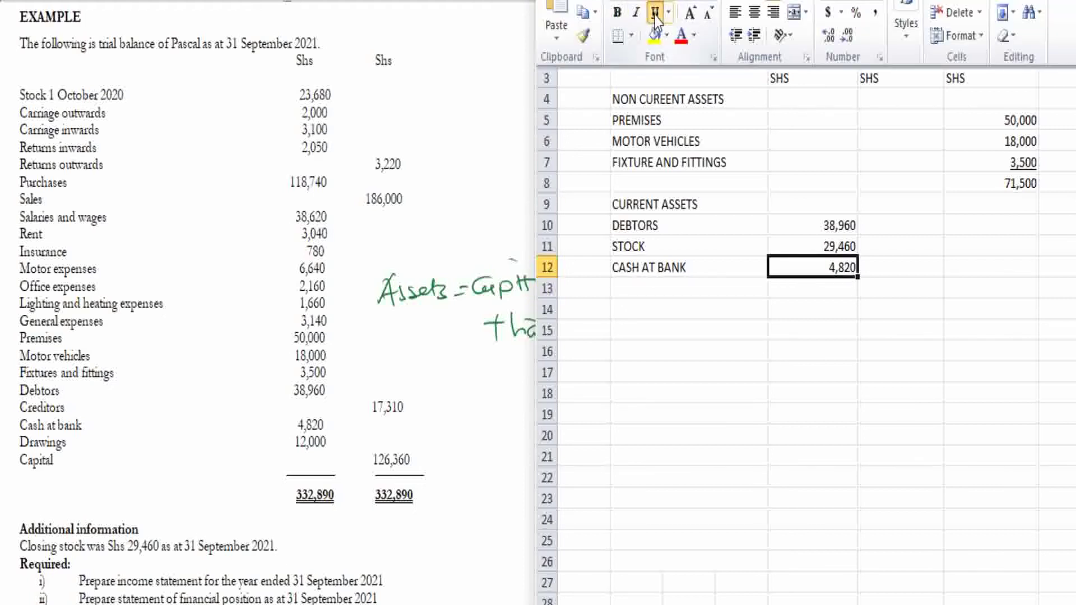
left_click(764, 247)
left_click(795, 292)
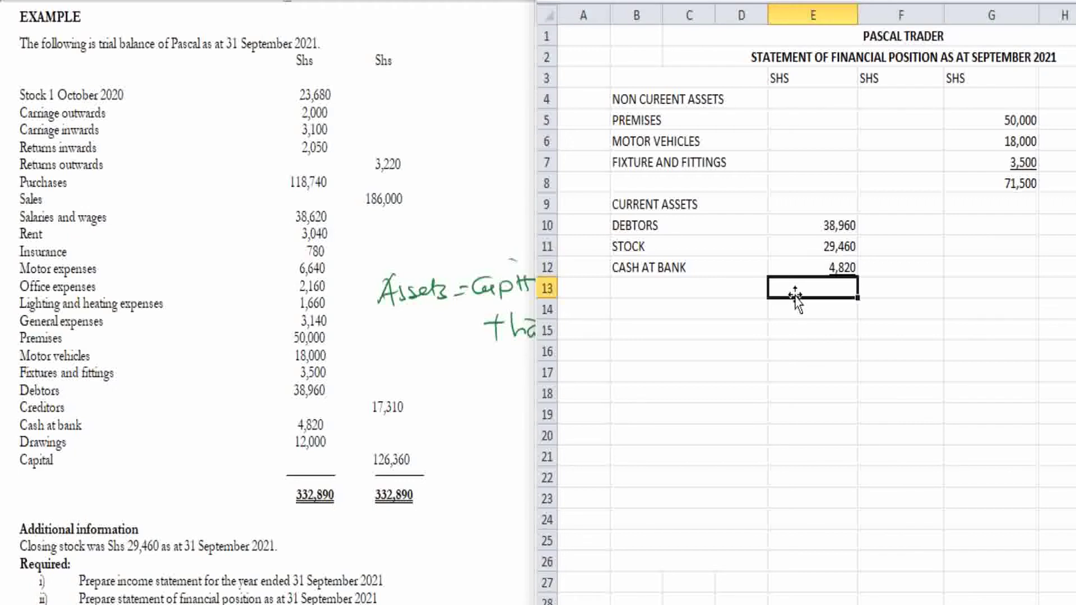
type("7")
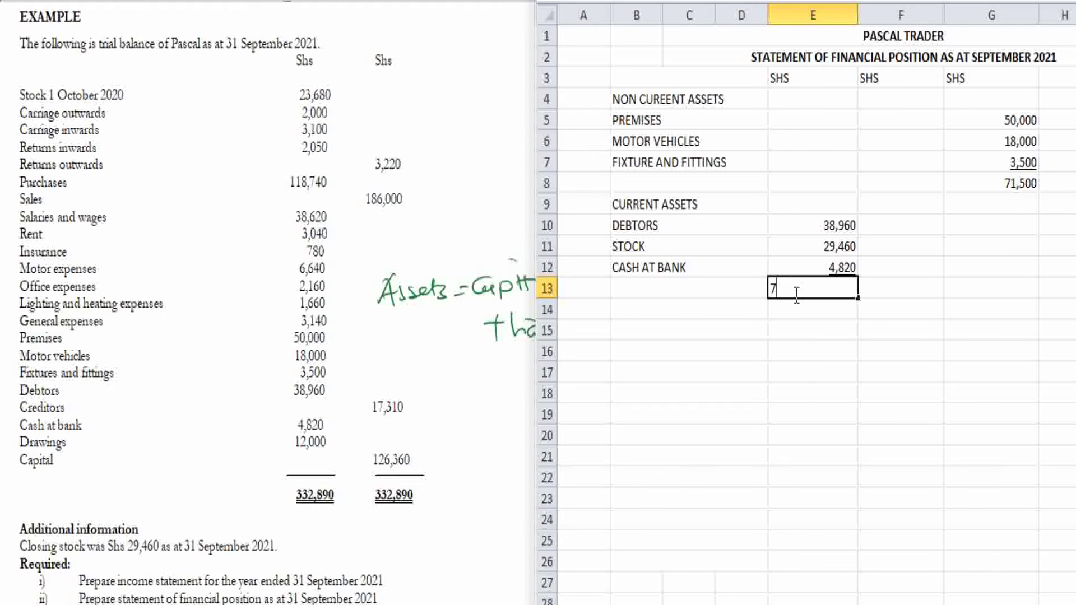
type("3,240")
Enter the current assets total of 73,240 in F13 as well
left_click(802, 310)
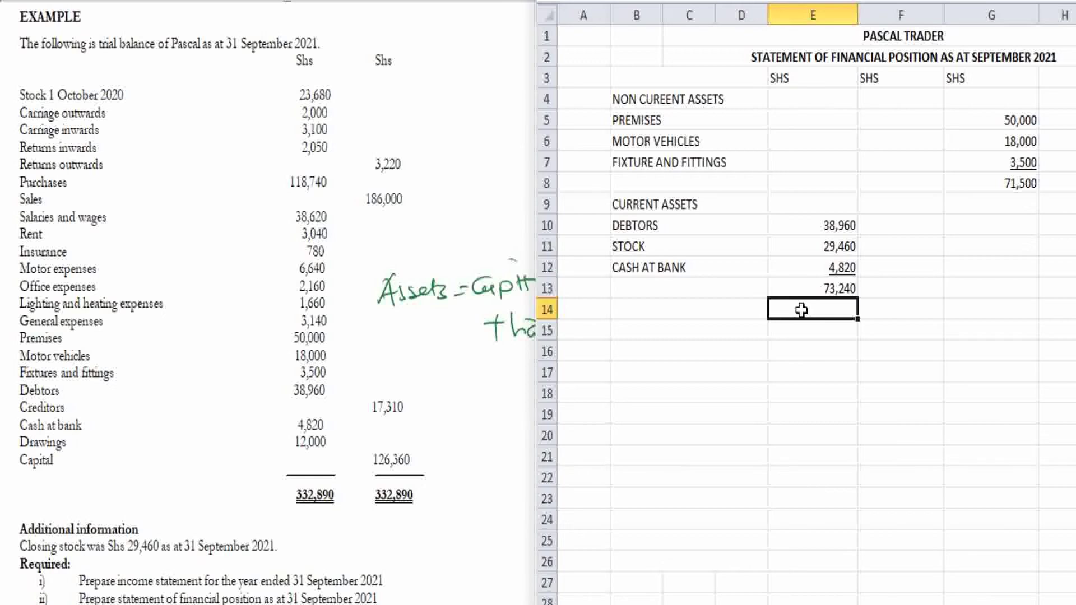
left_click(888, 288)
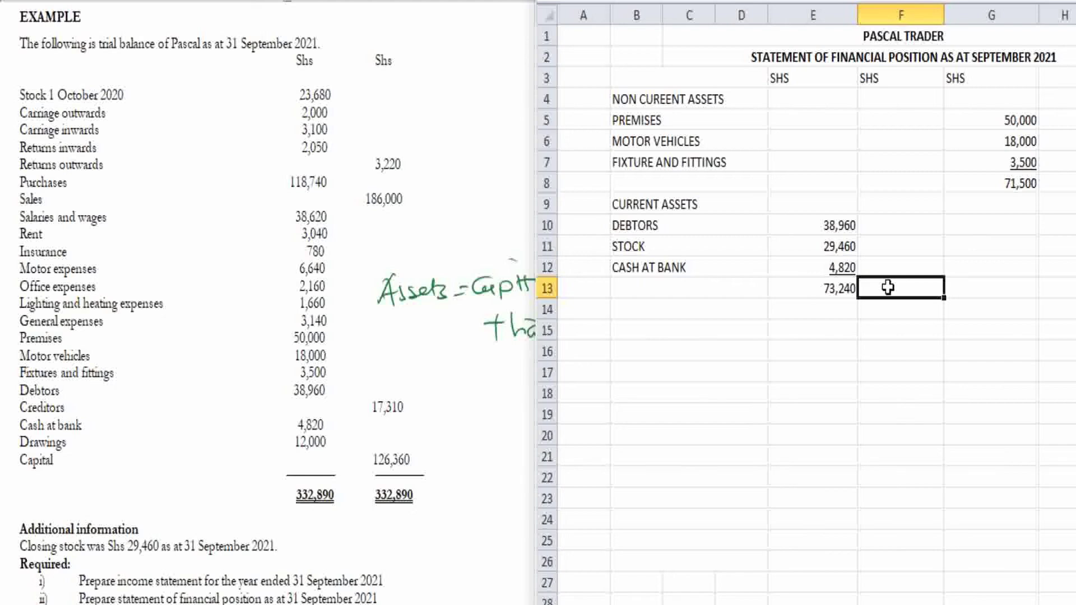
type("73")
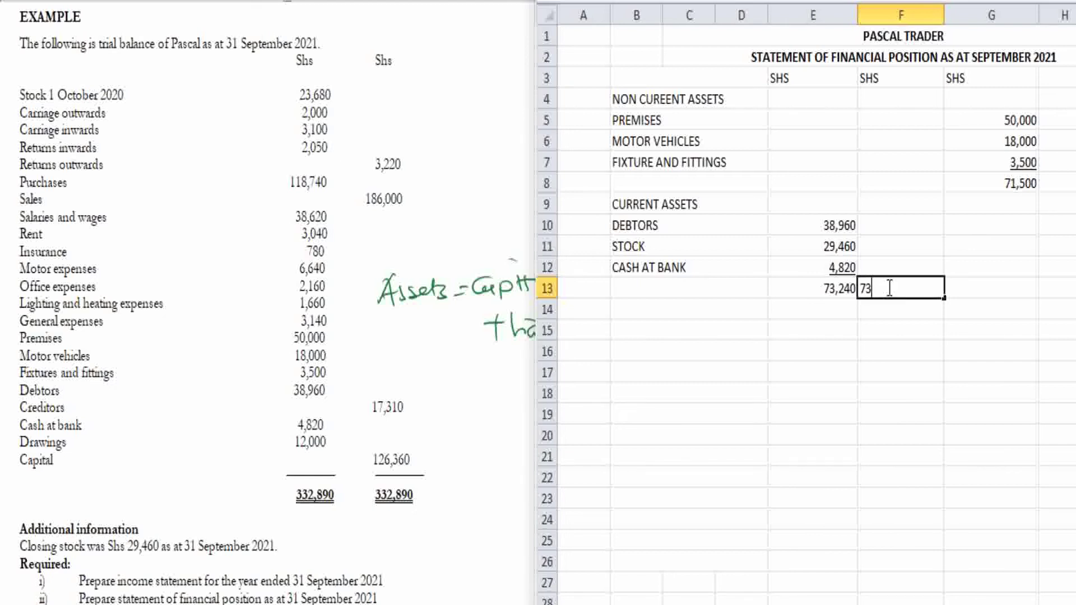
type(",240")
Enter the section heading "CURRENT LIABILITIES" in row 14 below the cash at bank line
left_click(838, 309)
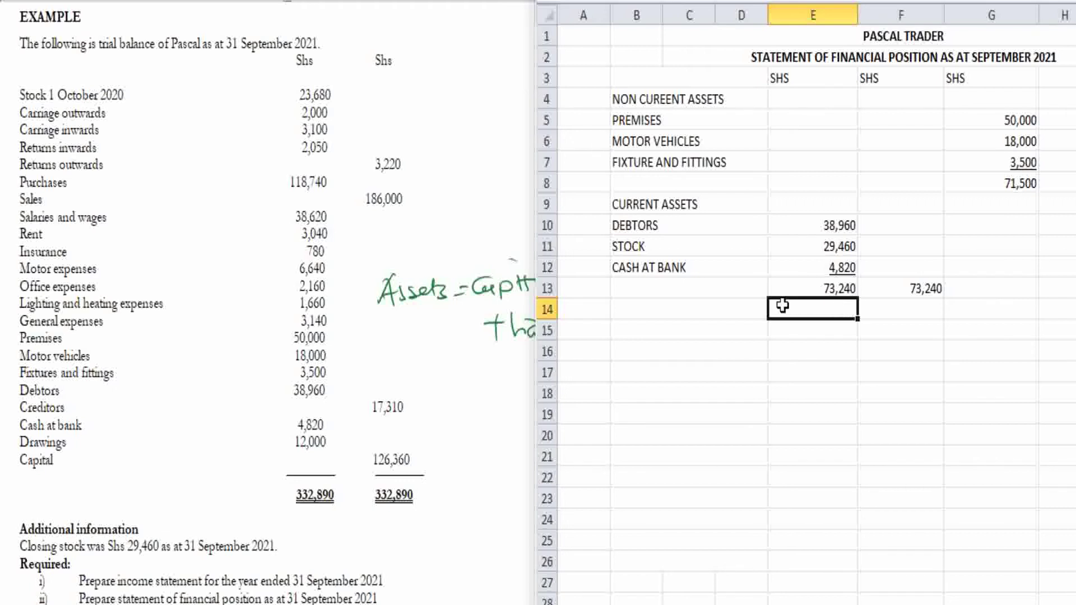
left_click(706, 310)
type("CU")
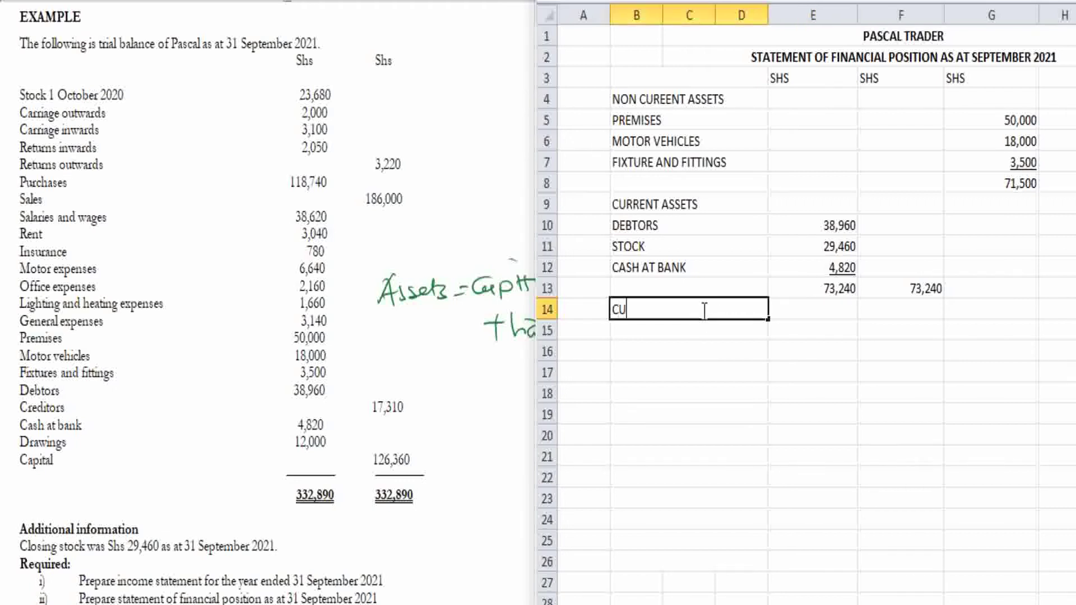
type("RRENT LIABILITIES")
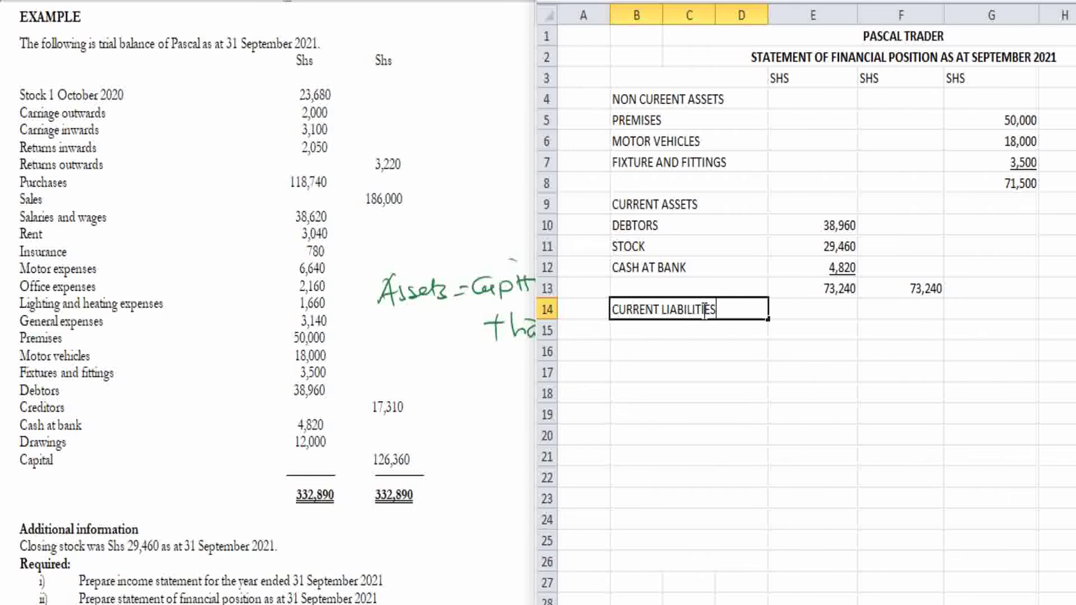
Add a CREDITORS line in row 15 with 17,310 in column E
left_click(693, 333)
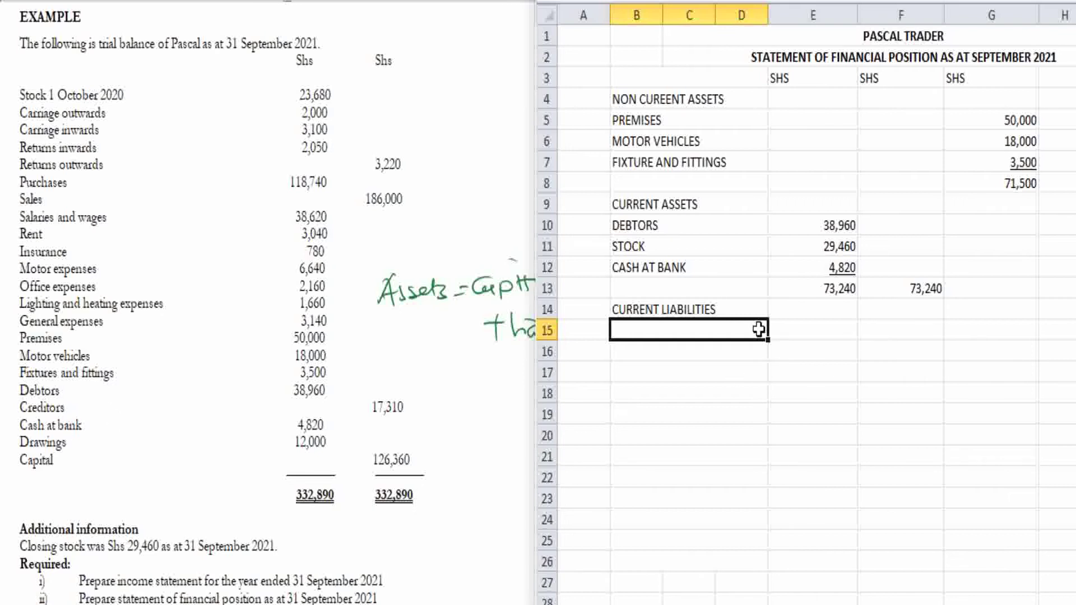
type("CREDITO")
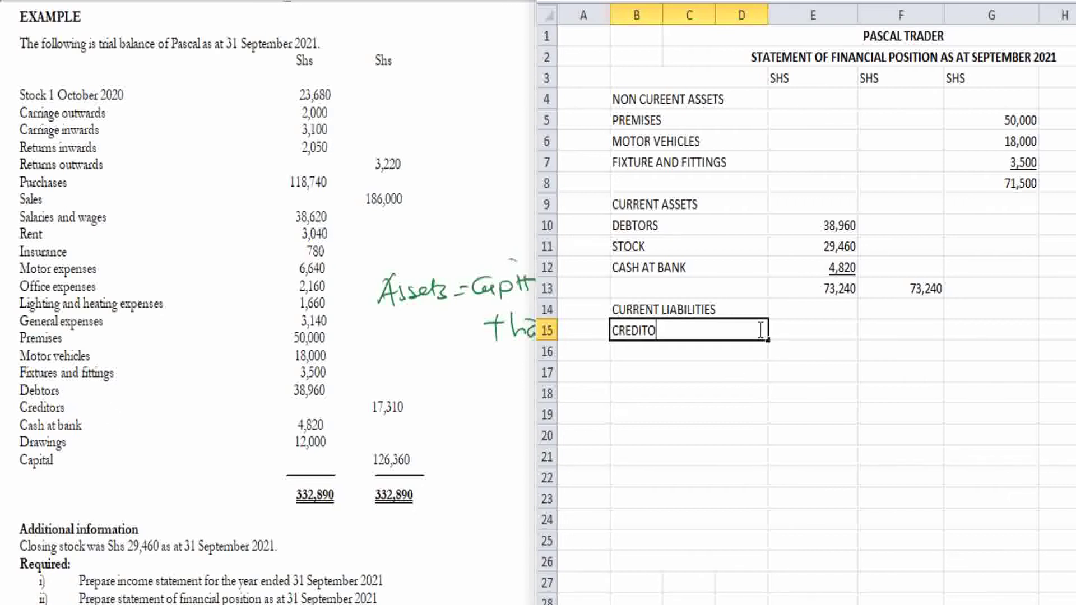
type("RS")
left_click(819, 332)
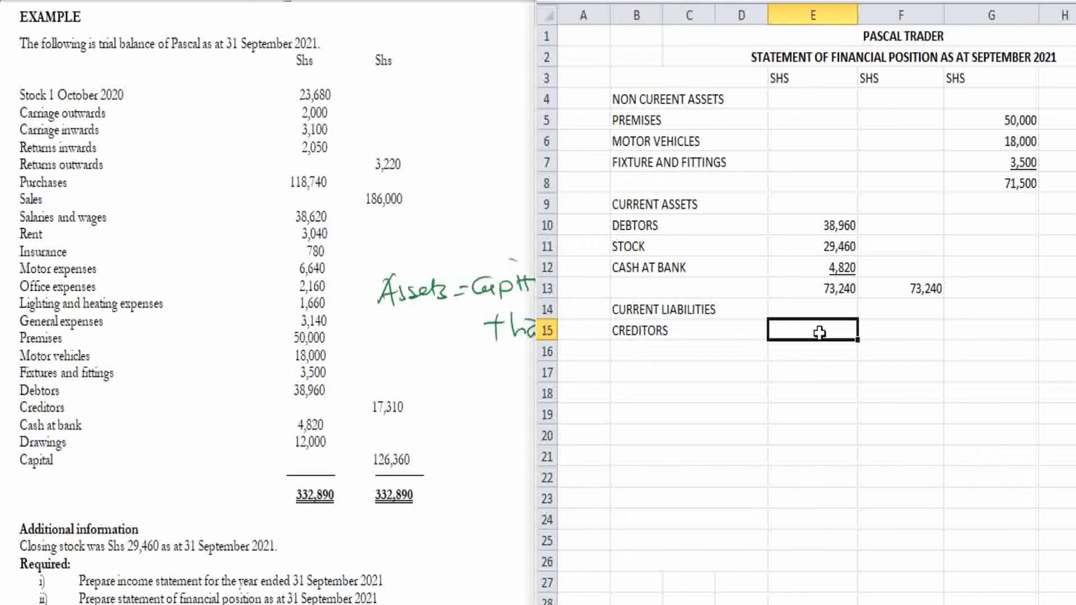
type("17,310")
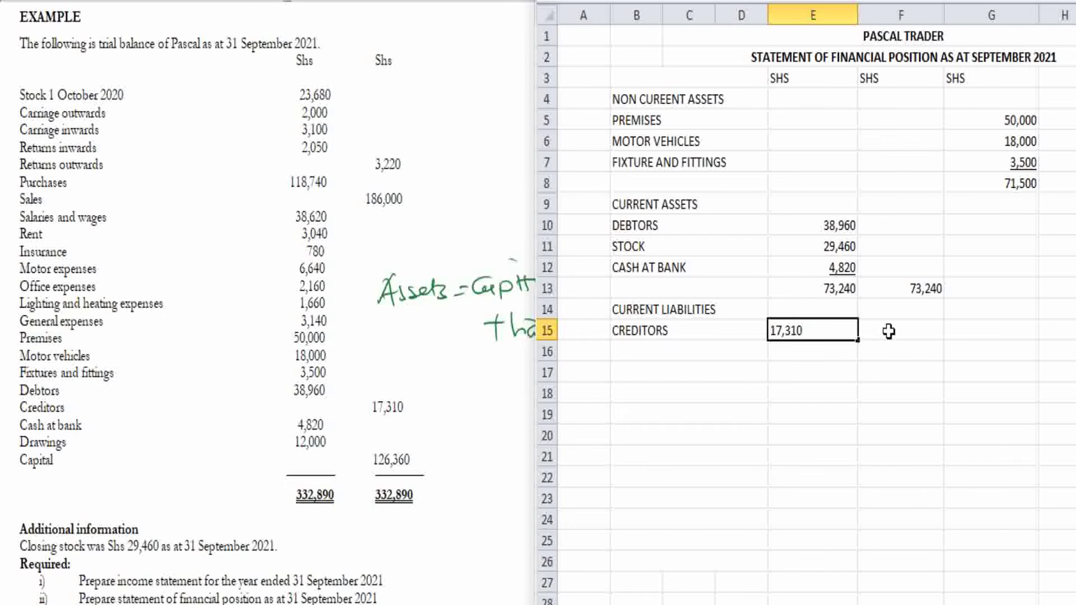
key("BackSpace")
type("0")
Move the creditors amount from E15 to F15
left_click_drag(826, 329, 774, 329)
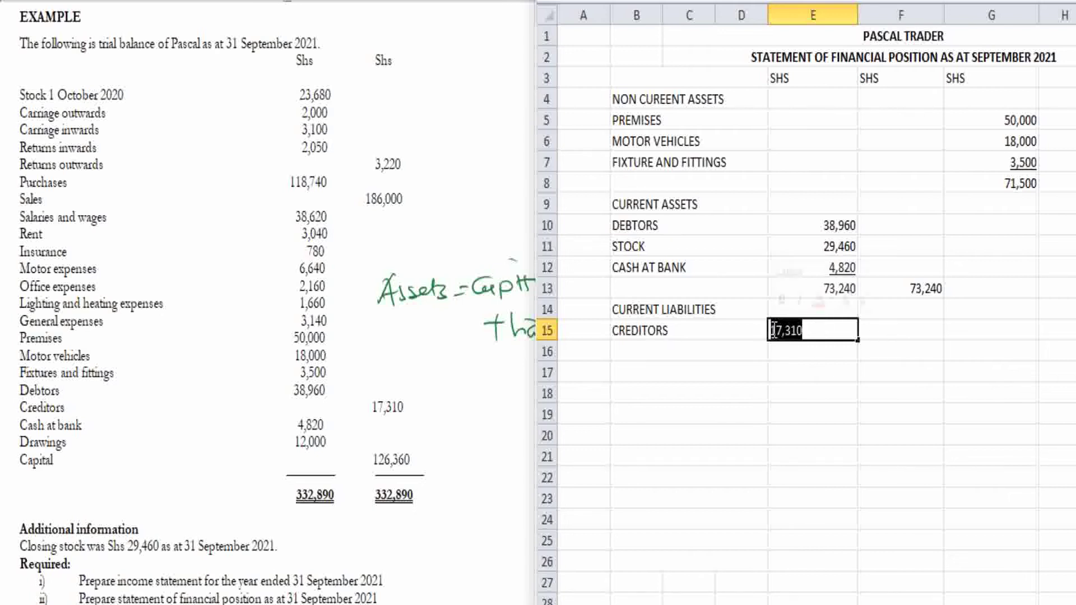
right_click(773, 331)
left_click(815, 348)
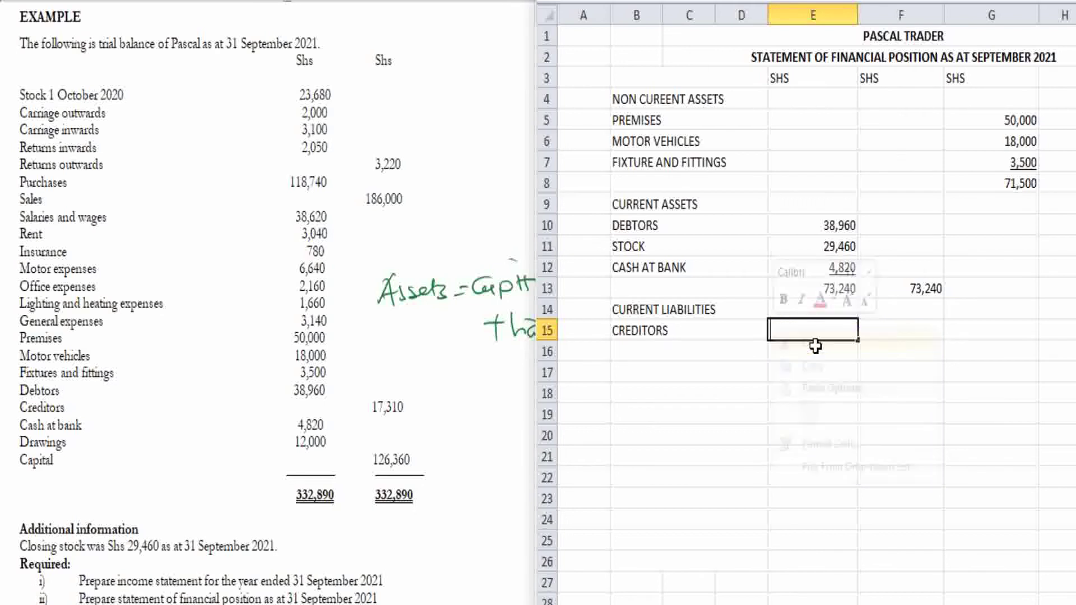
left_click(884, 331)
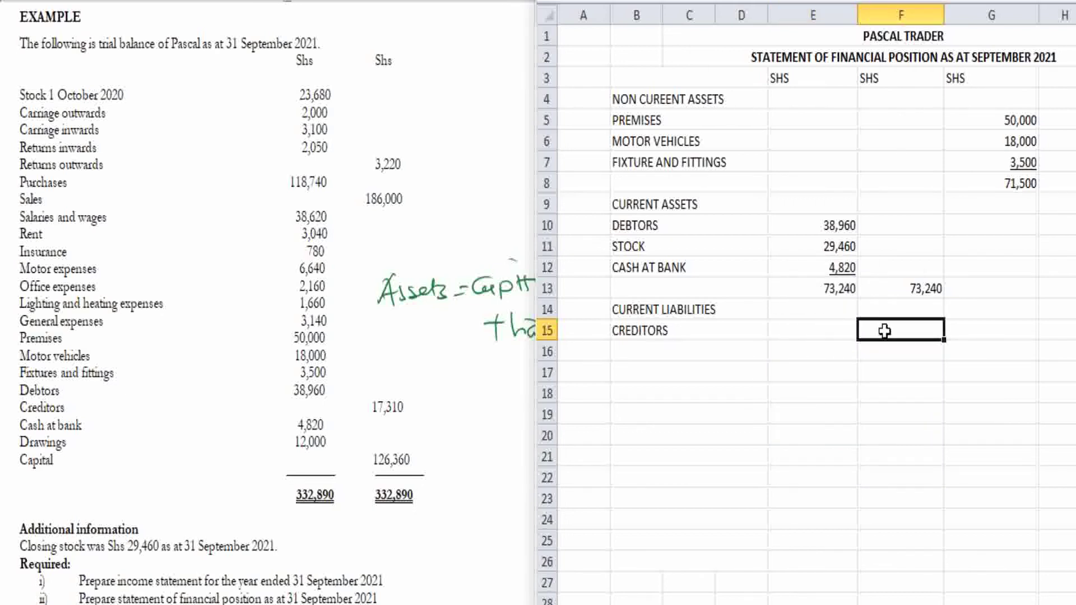
key("ctrl+v")
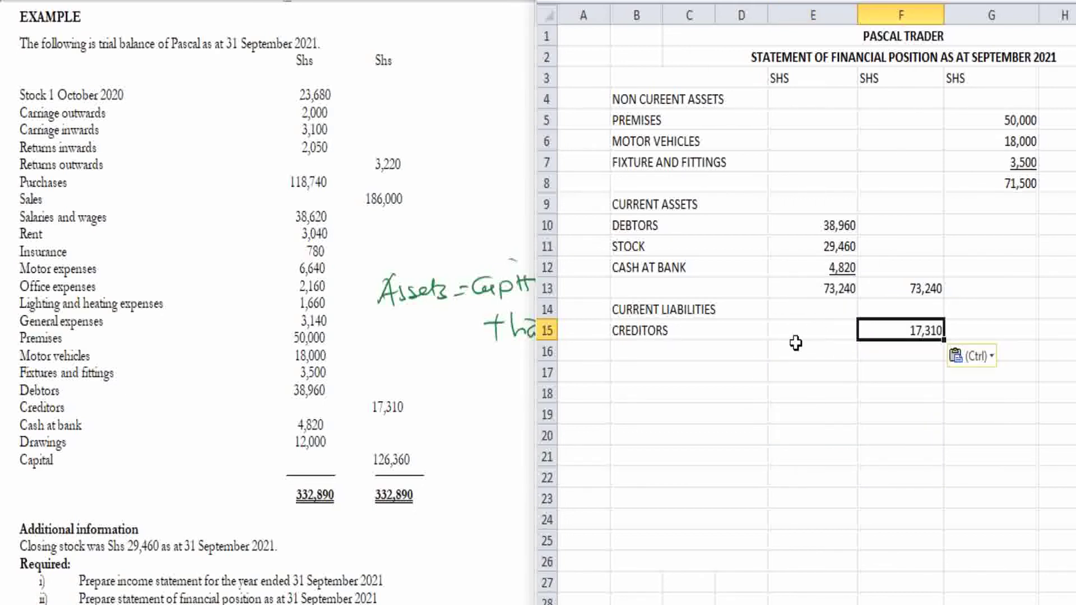
Enclose the creditors amount in F15 in square brackets as [17310]
double_click(912, 331)
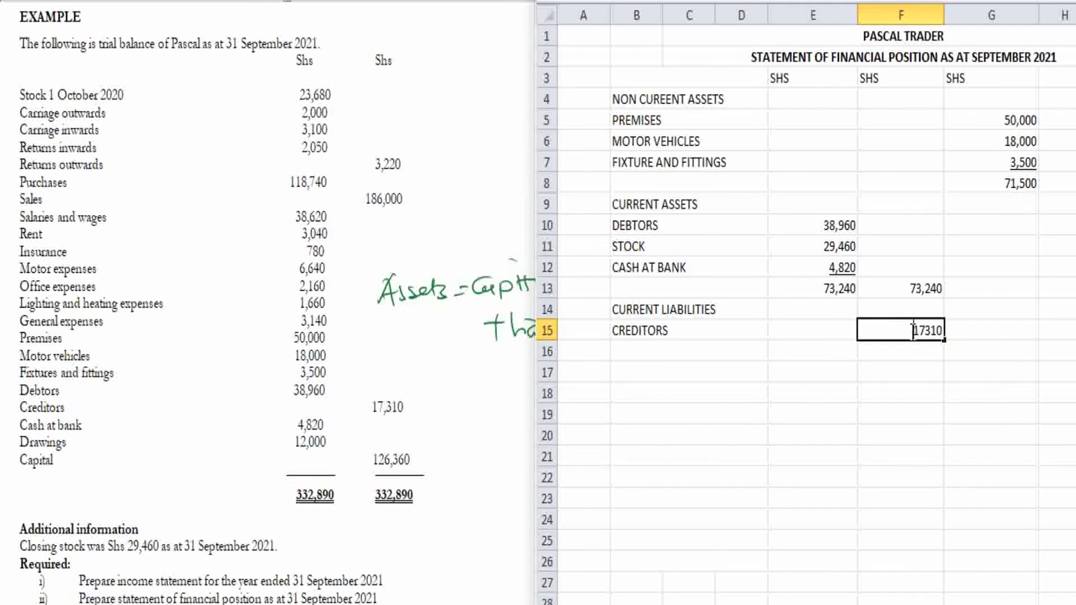
type("(")
left_click(943, 331)
left_click(823, 350)
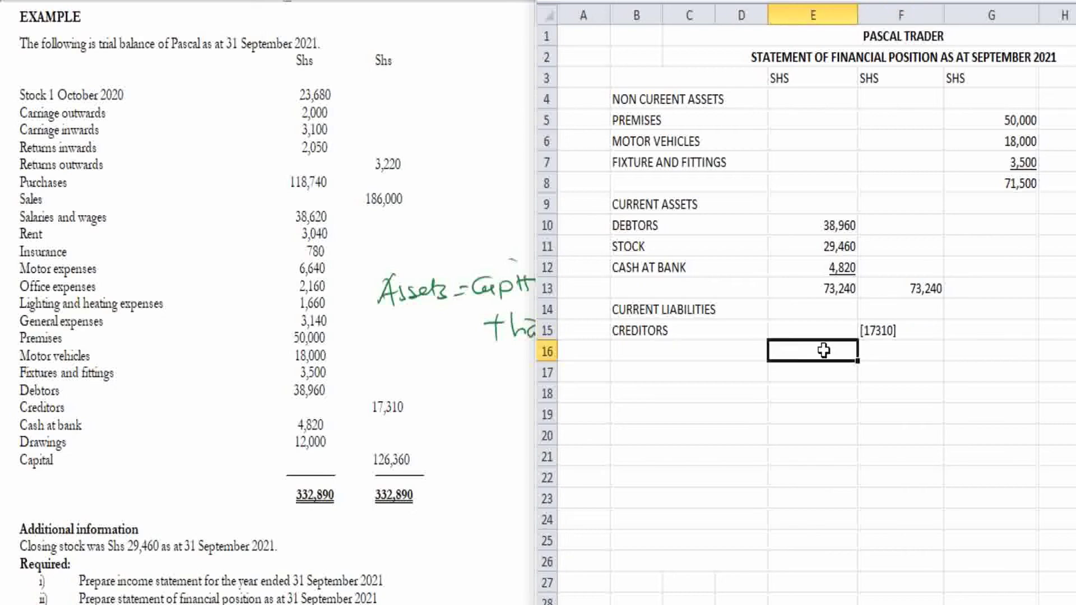
Shift the bracketed creditors amount in F15 to the right side of its cell
double_click(862, 330)
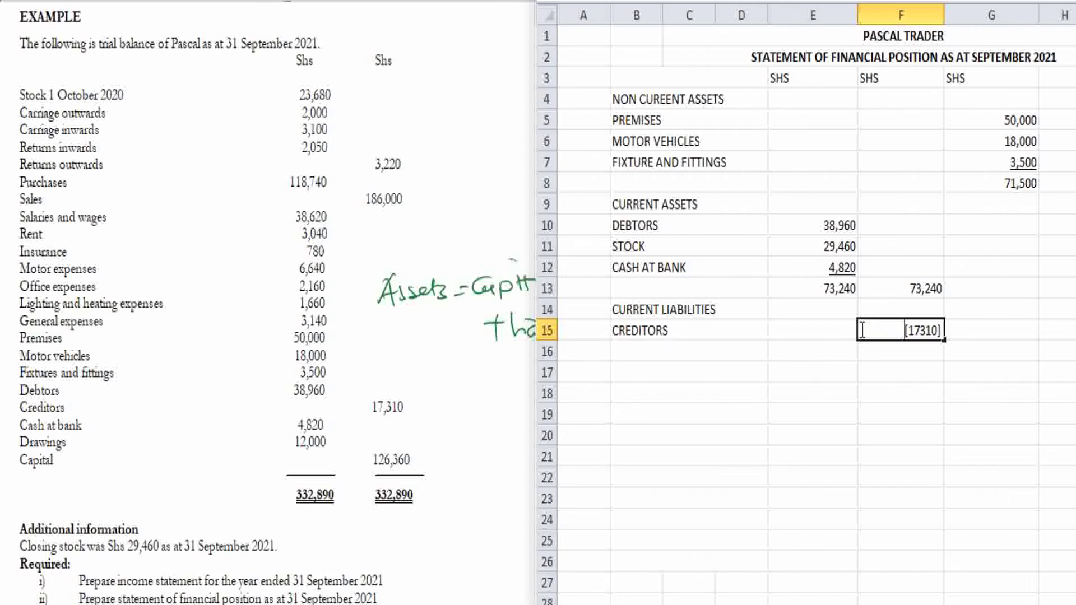
key("ctrl+Return")
left_click(902, 356)
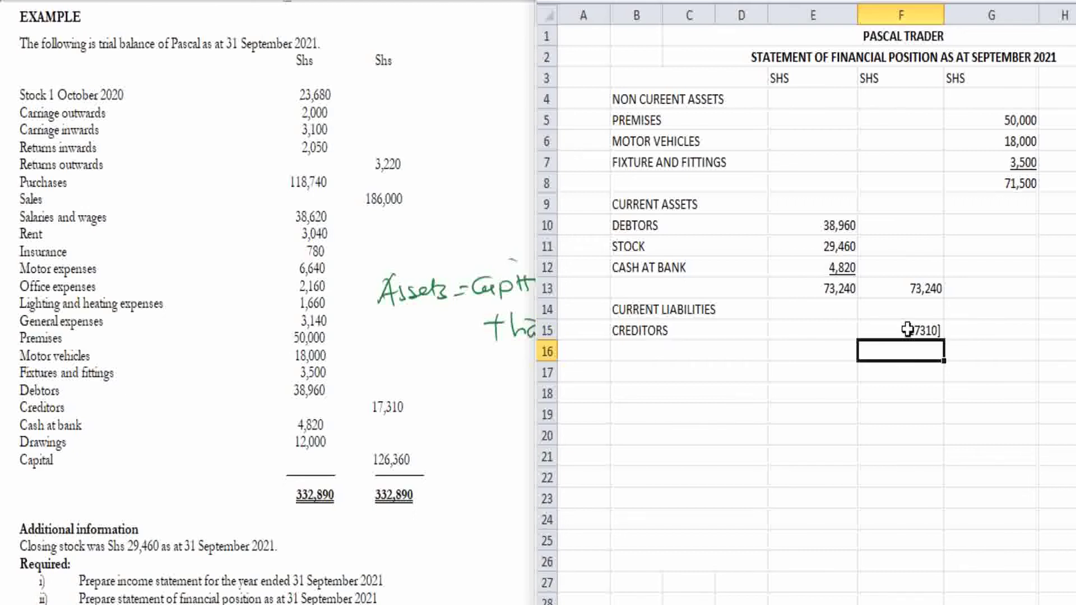
left_click(908, 329)
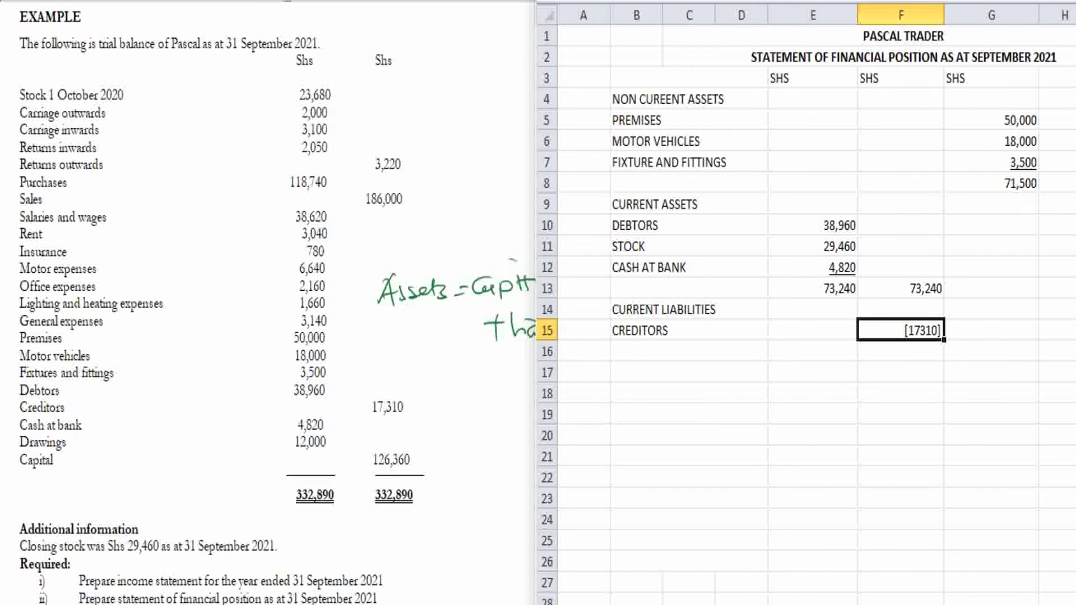
Underline the bracketed creditors amount in F15 to close off the column above net current assets
key("ctrl+F1")
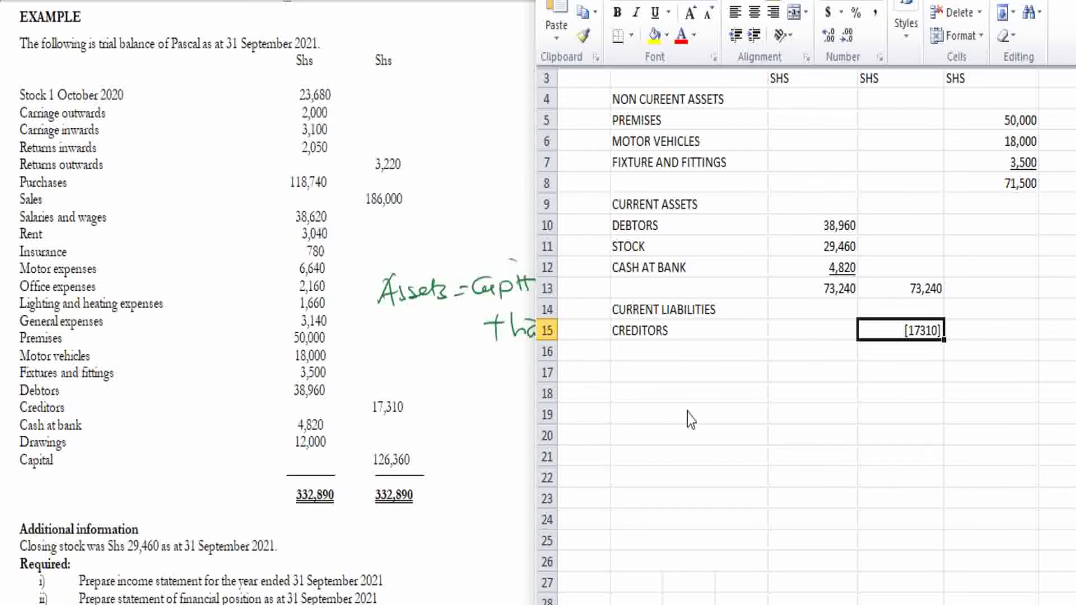
left_click(906, 355)
left_click(900, 356)
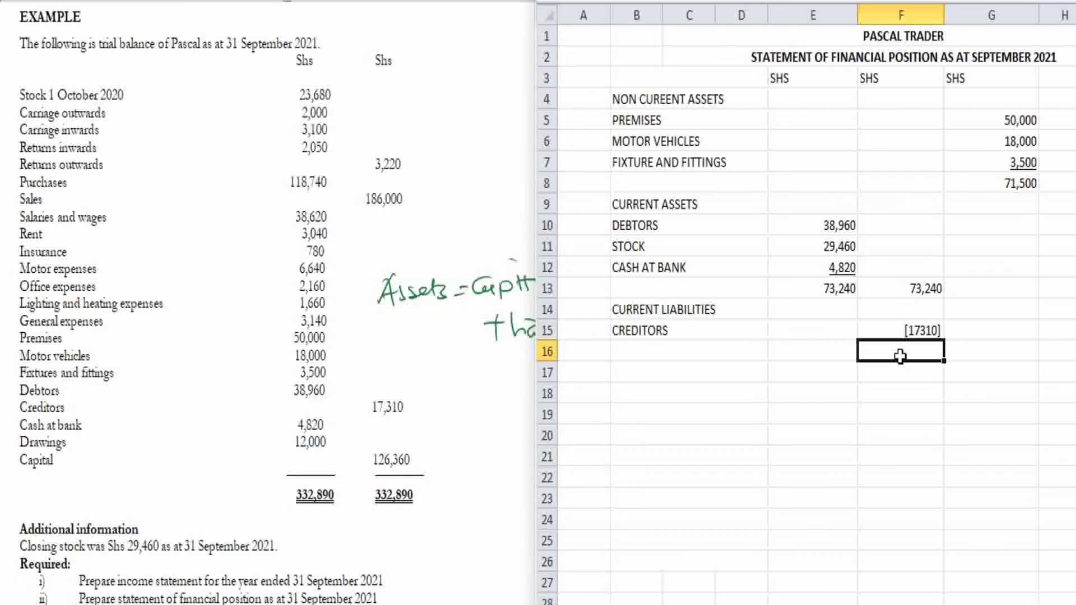
left_click(921, 331)
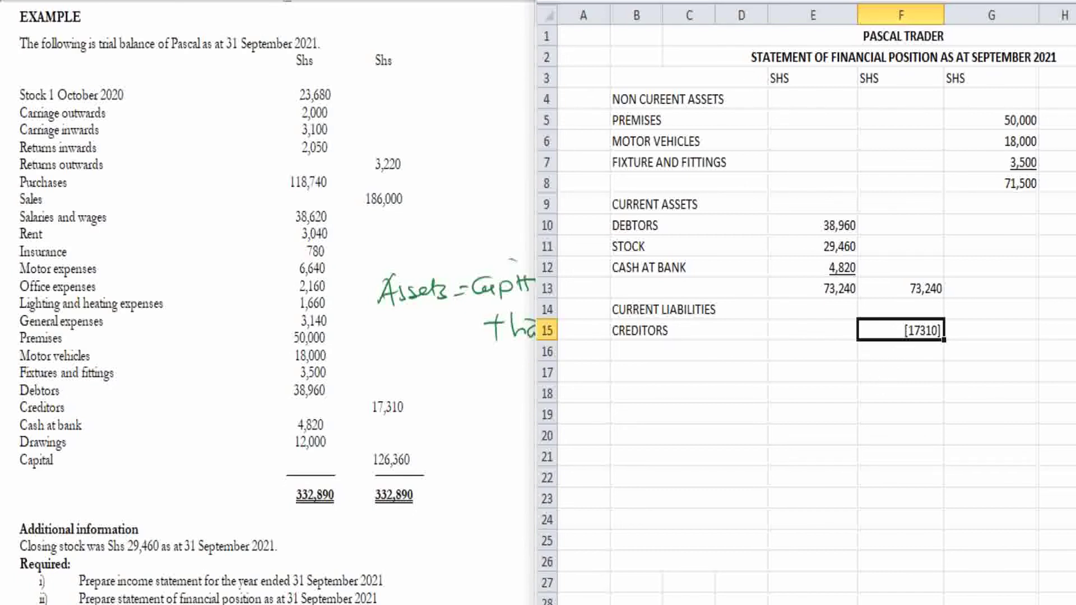
left_click(639, 2)
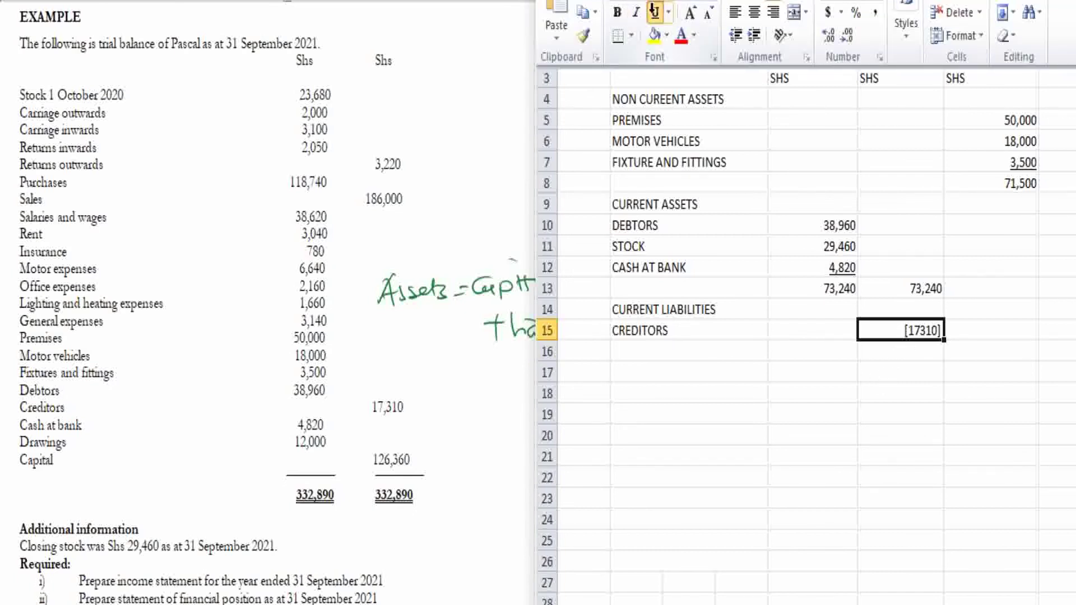
left_click(829, 285)
left_click(887, 351)
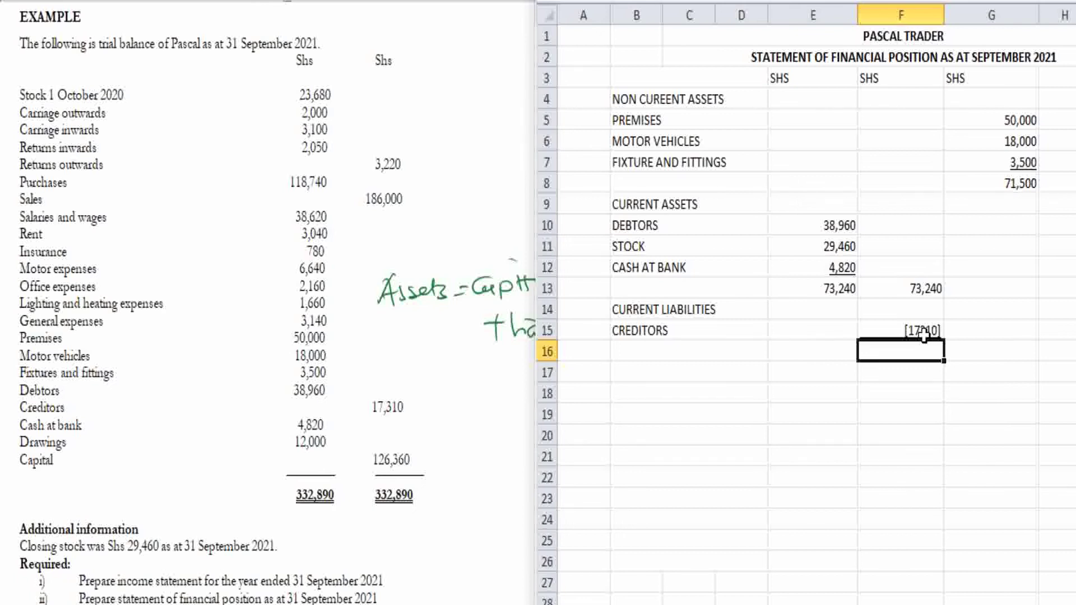
Label row 16 NET CURRENT ASSETS in column B, directly under CREDITORS
left_click(746, 352)
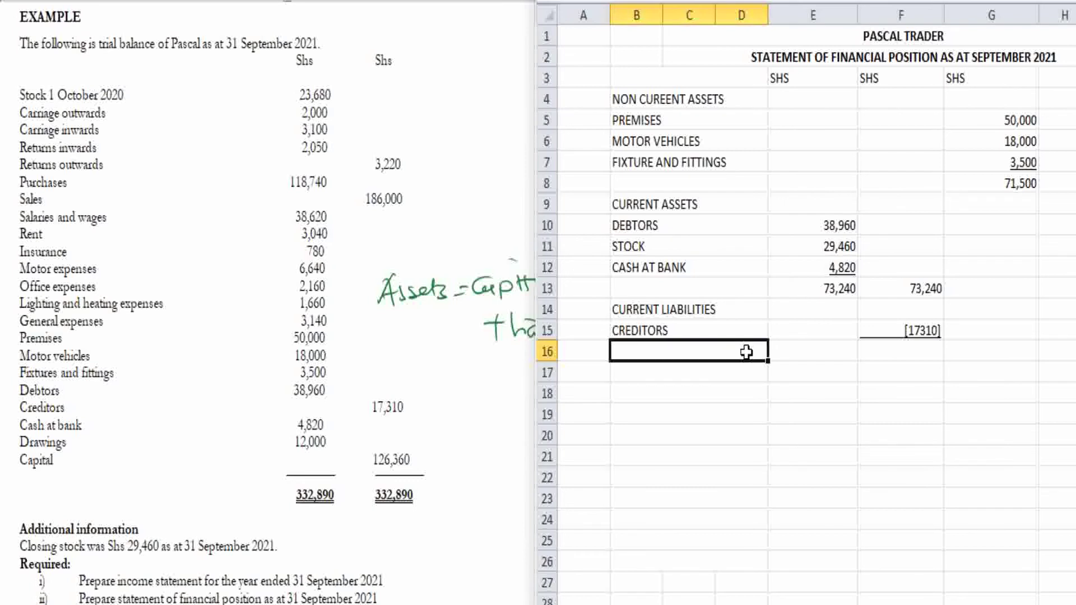
type("NET")
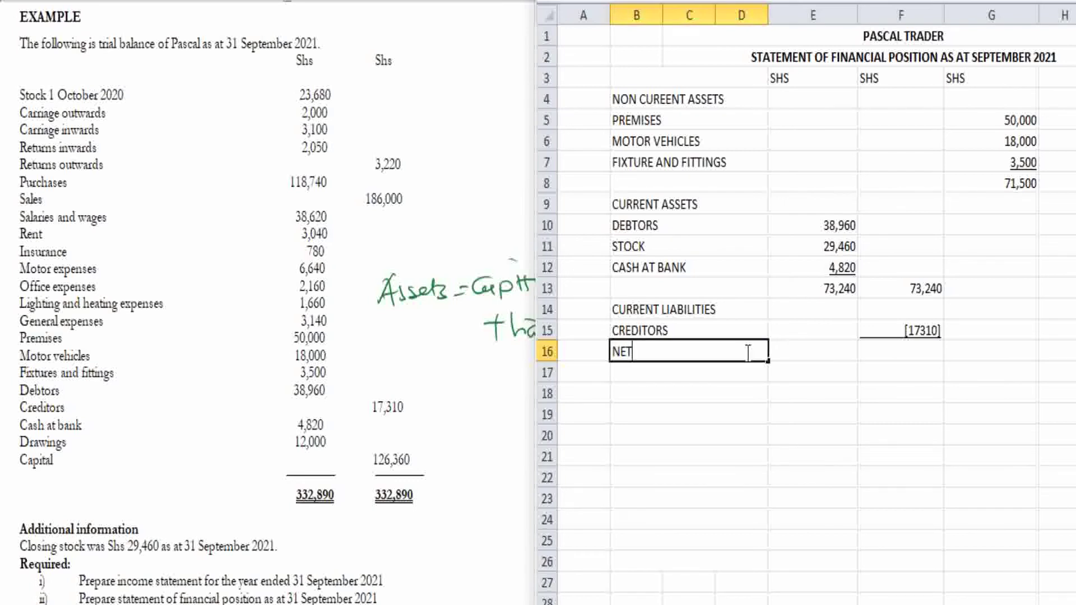
type(" CURRENT ASSETS")
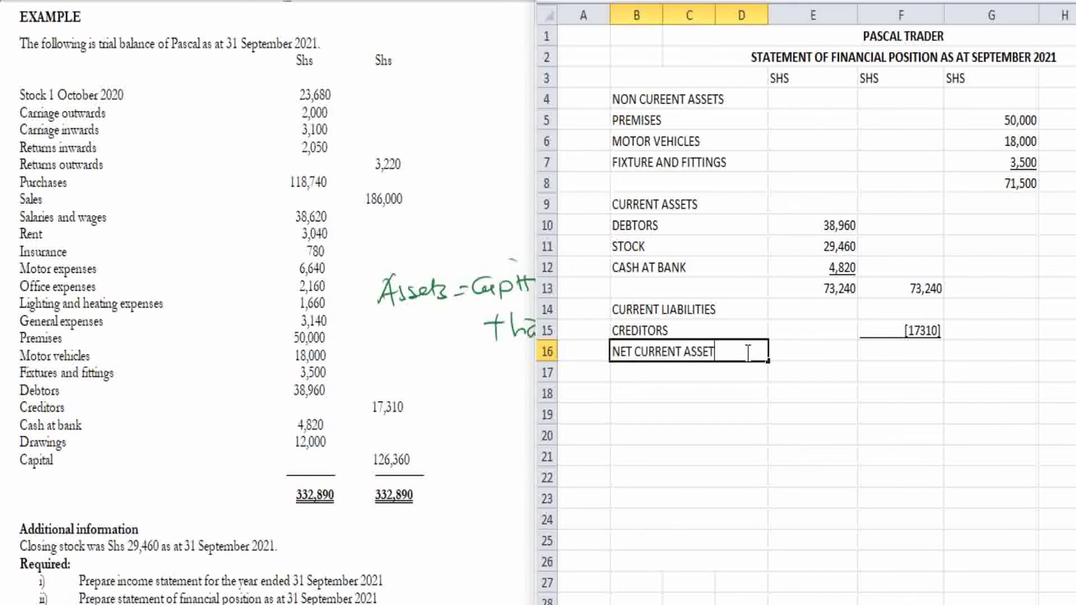
left_click(890, 352)
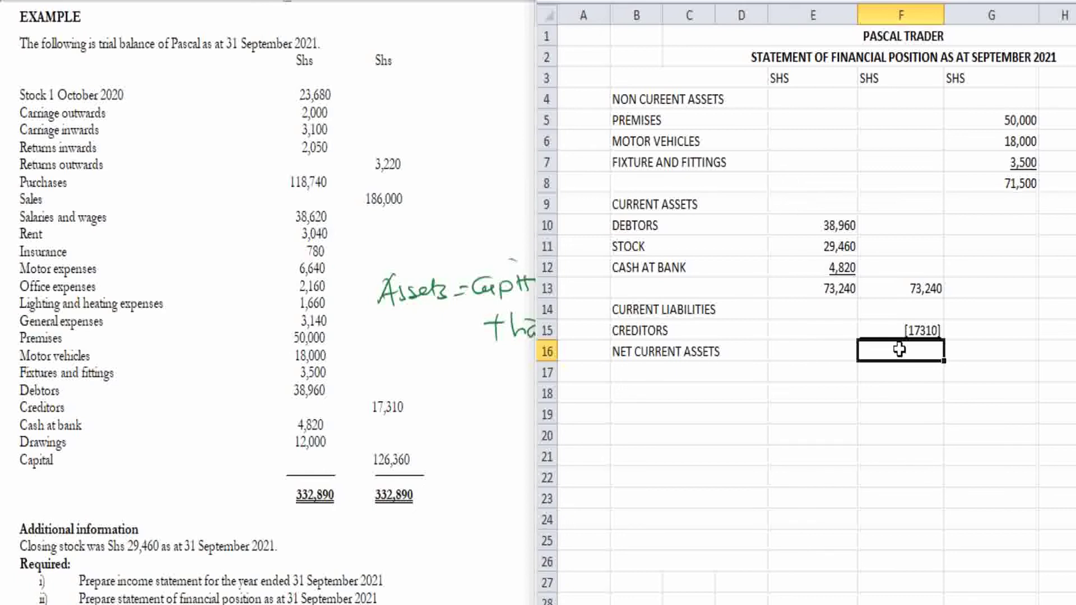
Insert a thousands comma in the bracketed creditors amount in F15 so it reads [17,310]
left_click(921, 333)
double_click(921, 332)
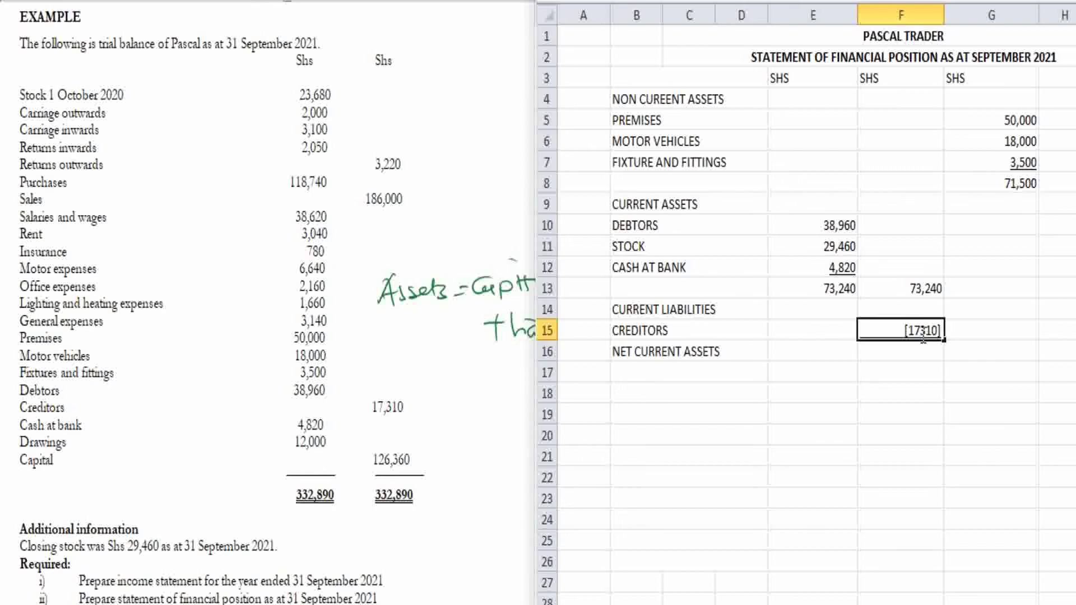
type(",")
Enter 55,930 as the net current assets amount in F16
left_click(894, 348)
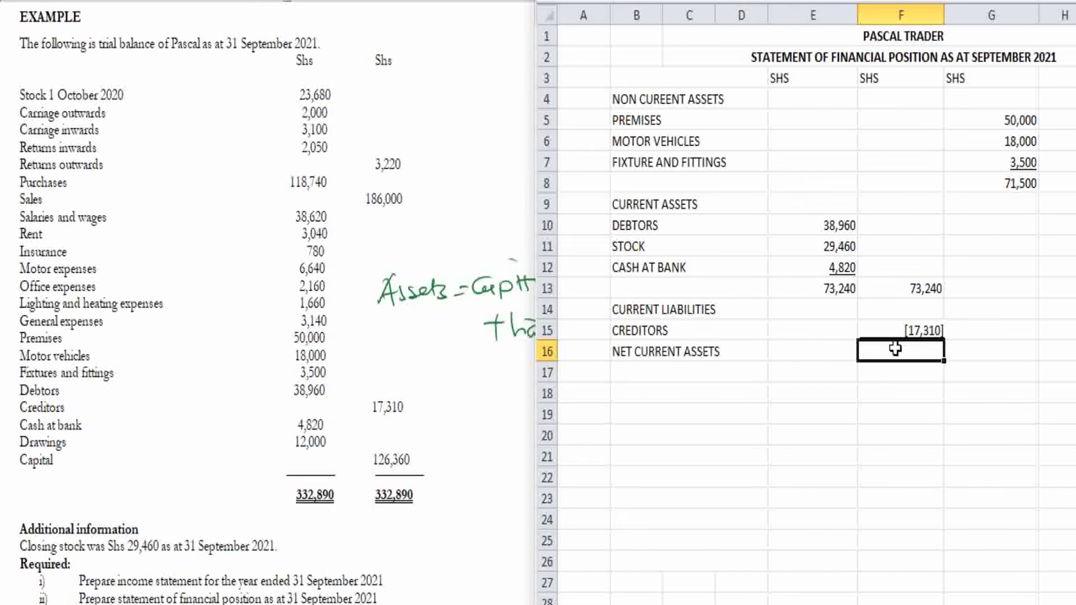
type("55")
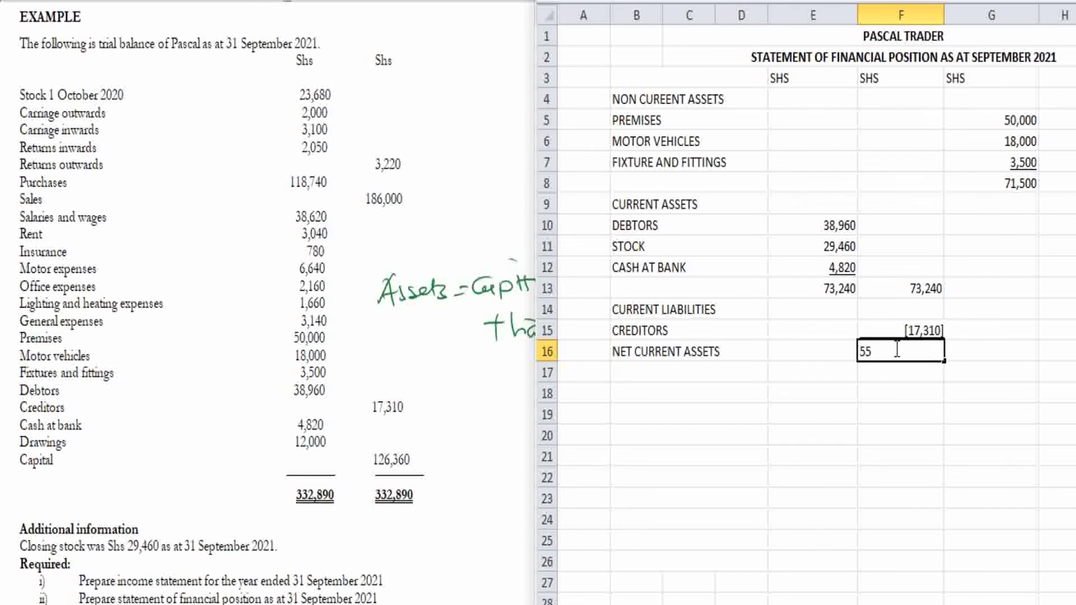
type(",930")
left_click(816, 373)
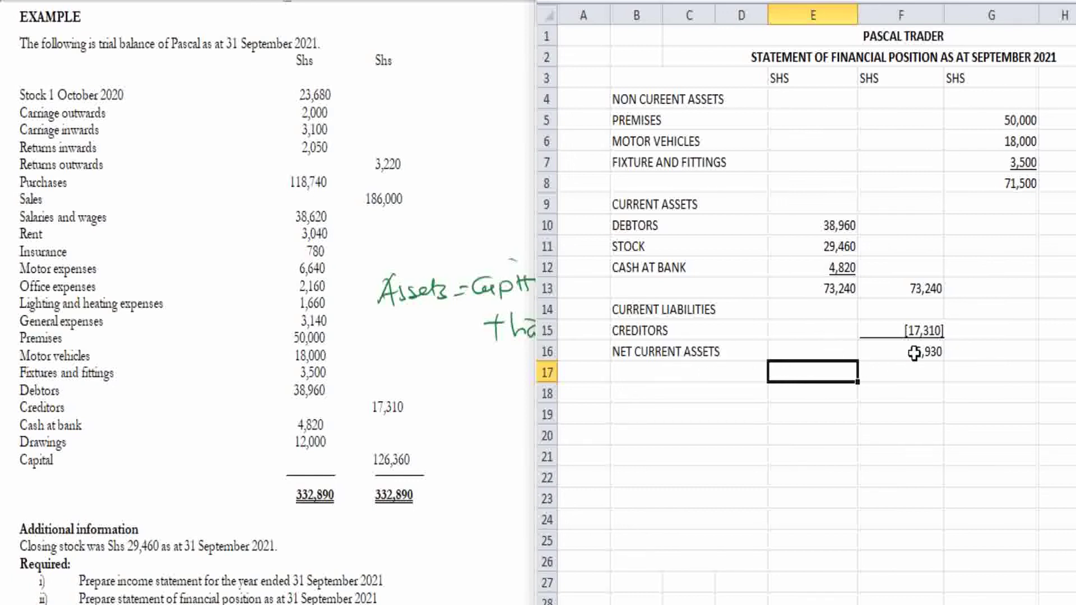
left_click(1021, 349)
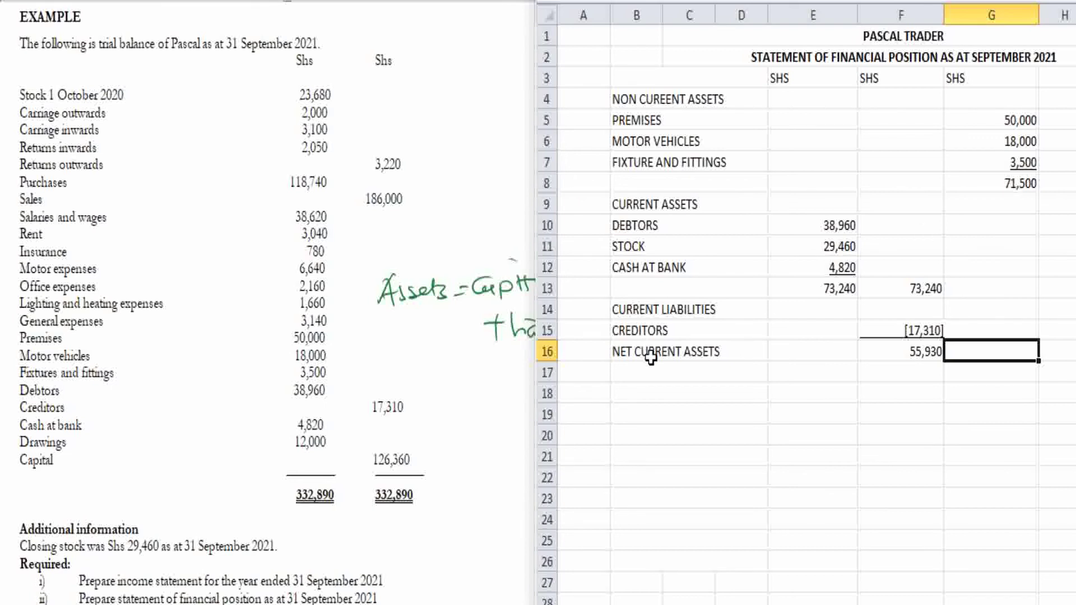
Label row 17 NET ASSETS in column B, below NET CURRENT ASSETS
left_click(651, 375)
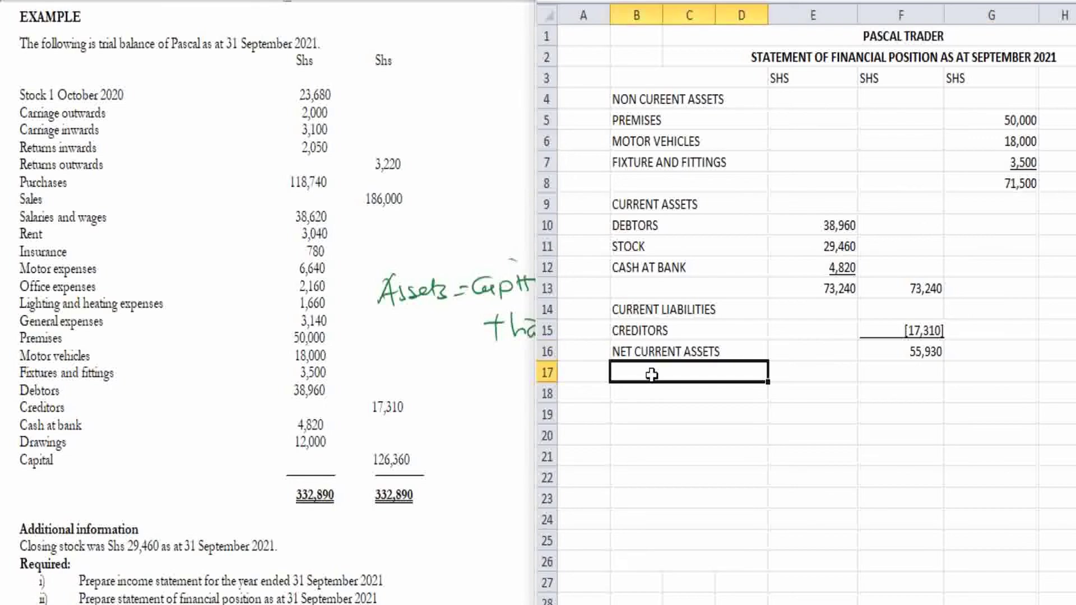
type("NET A")
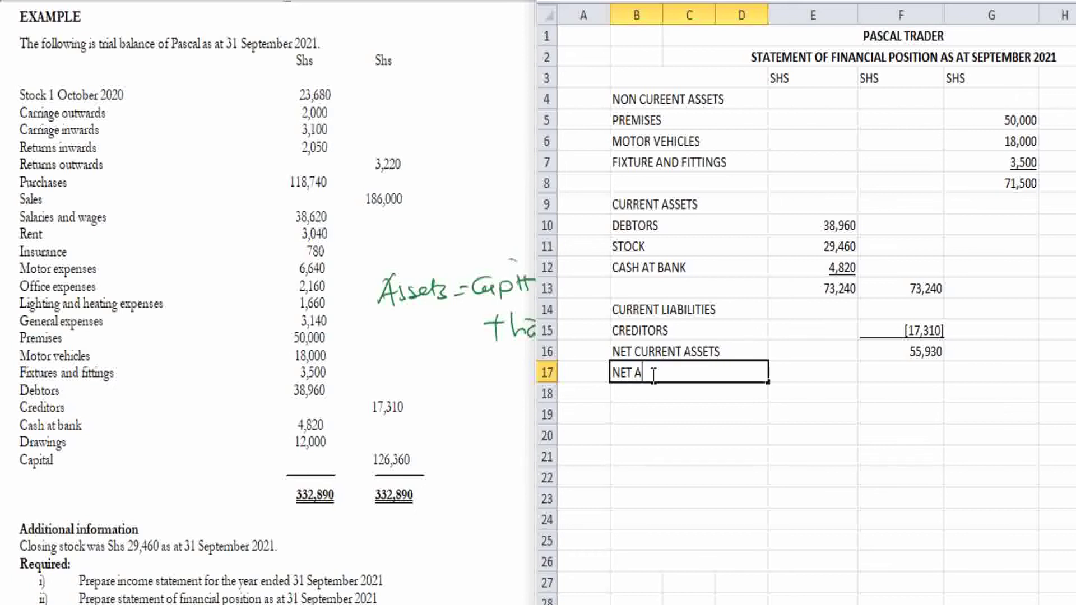
type("SSETS")
Enter 55,930 in G16 for net current assets and 127,430 in G17 for net assets
left_click(978, 348)
type("55,")
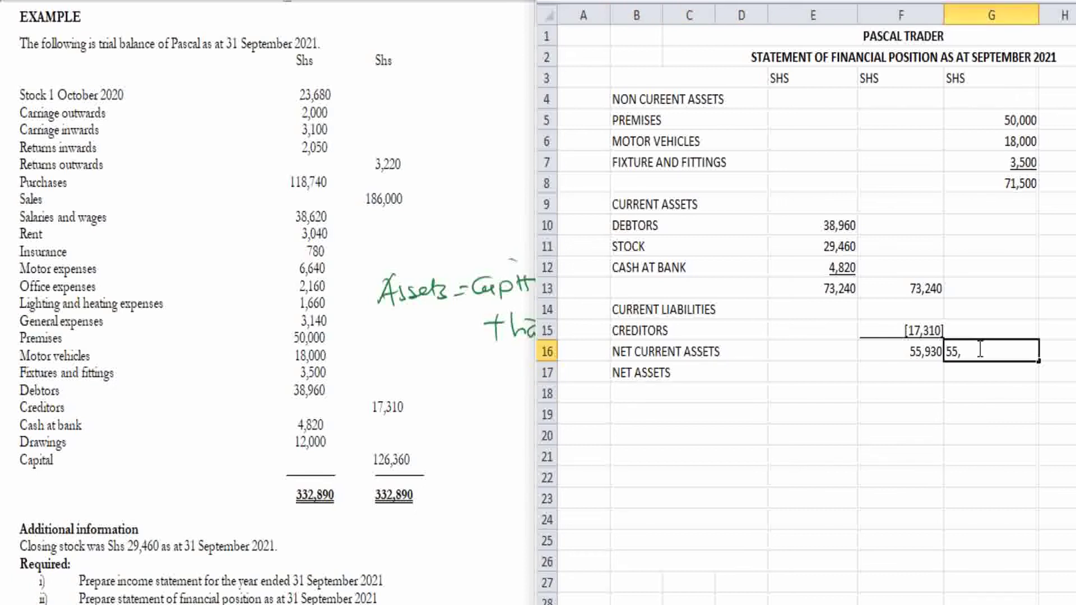
type("930")
left_click(975, 373)
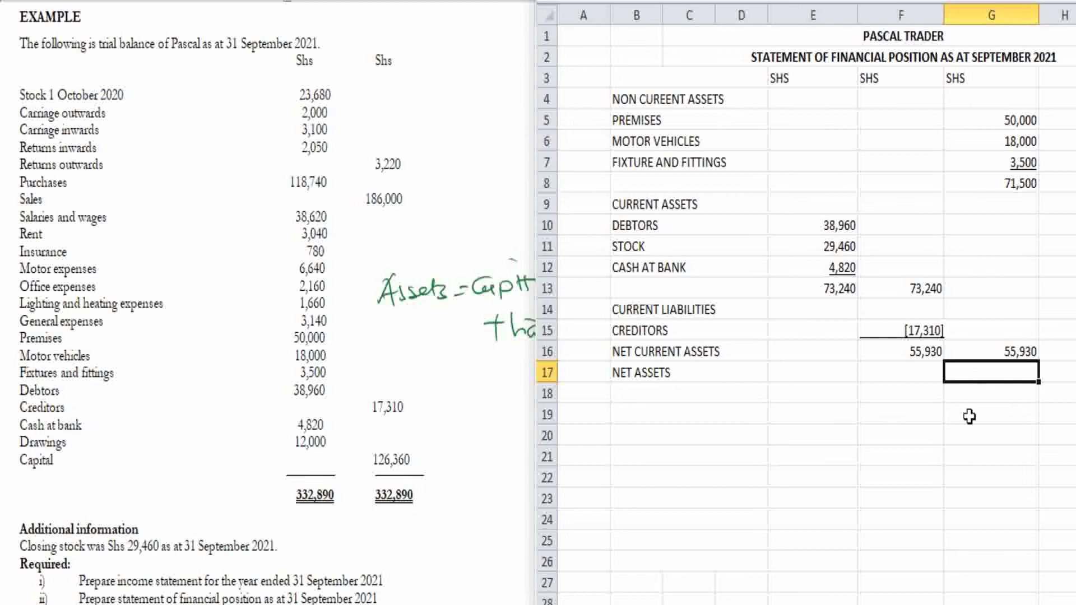
type("127")
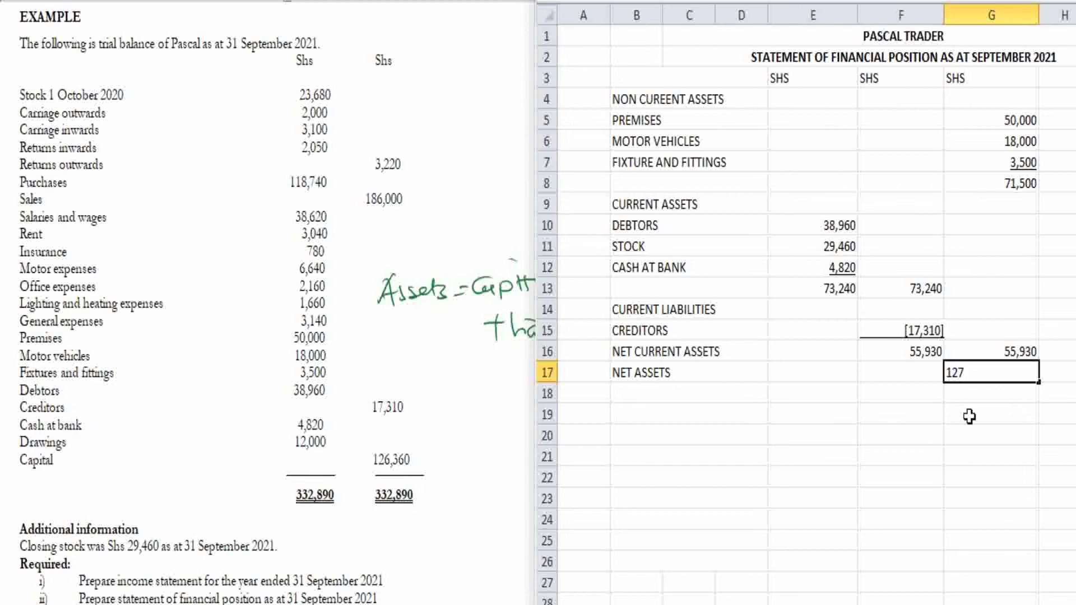
type(",430")
left_click(789, 397)
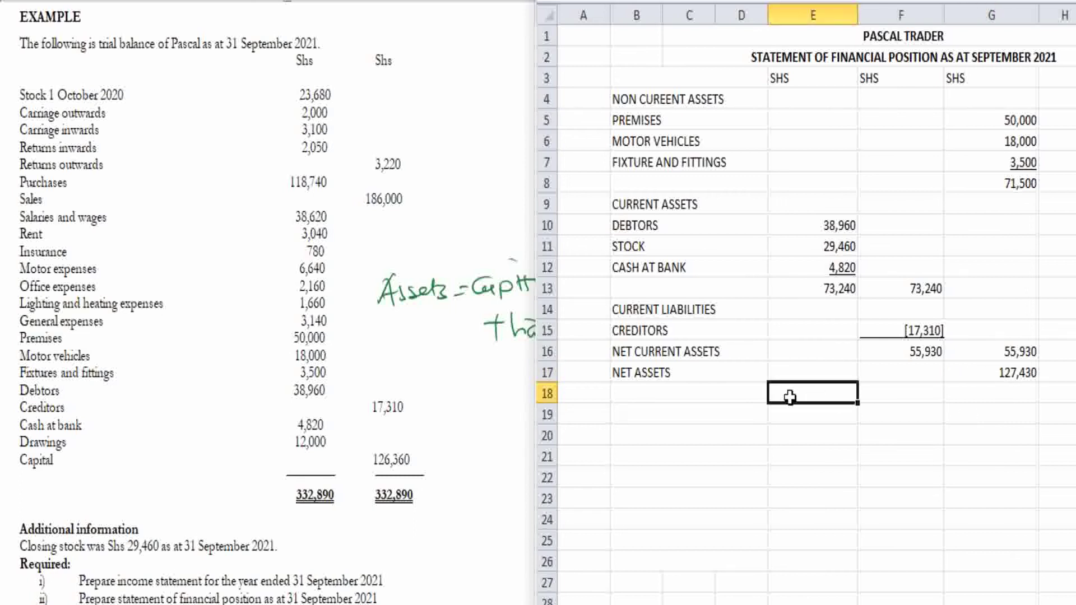
Underline the net current assets amount in G16 and double-underline the net assets total in G17
left_click(1017, 354)
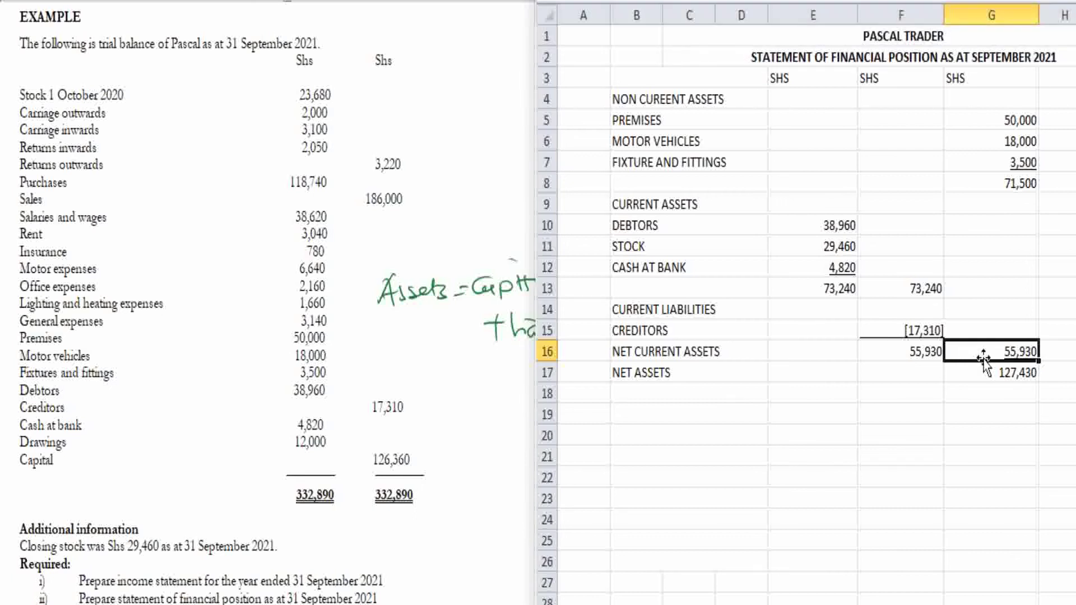
left_click(1015, 374)
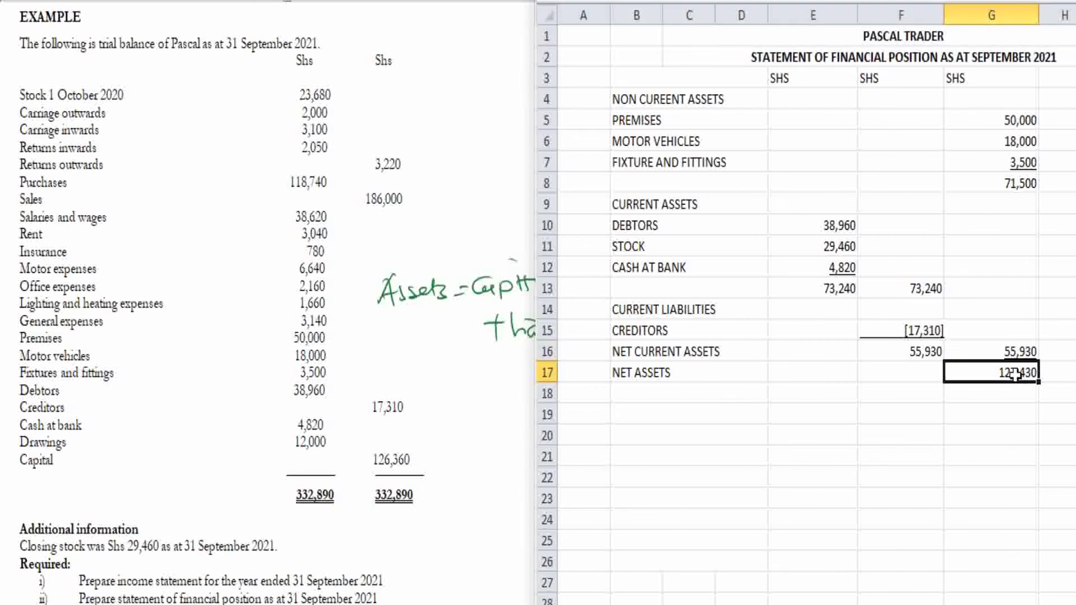
left_click(667, 3)
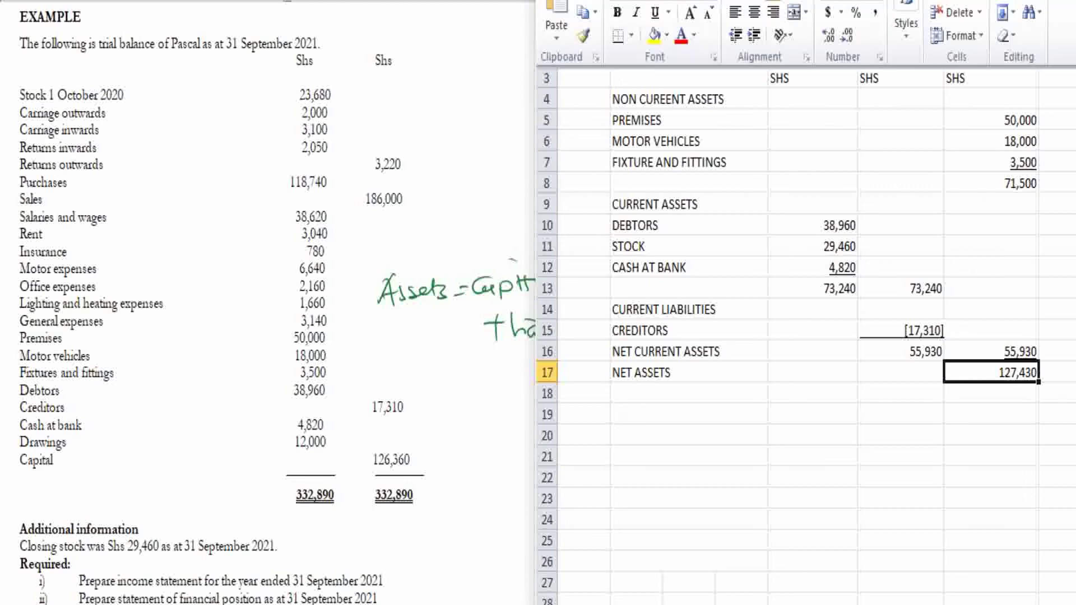
left_click(669, 14)
left_click(681, 61)
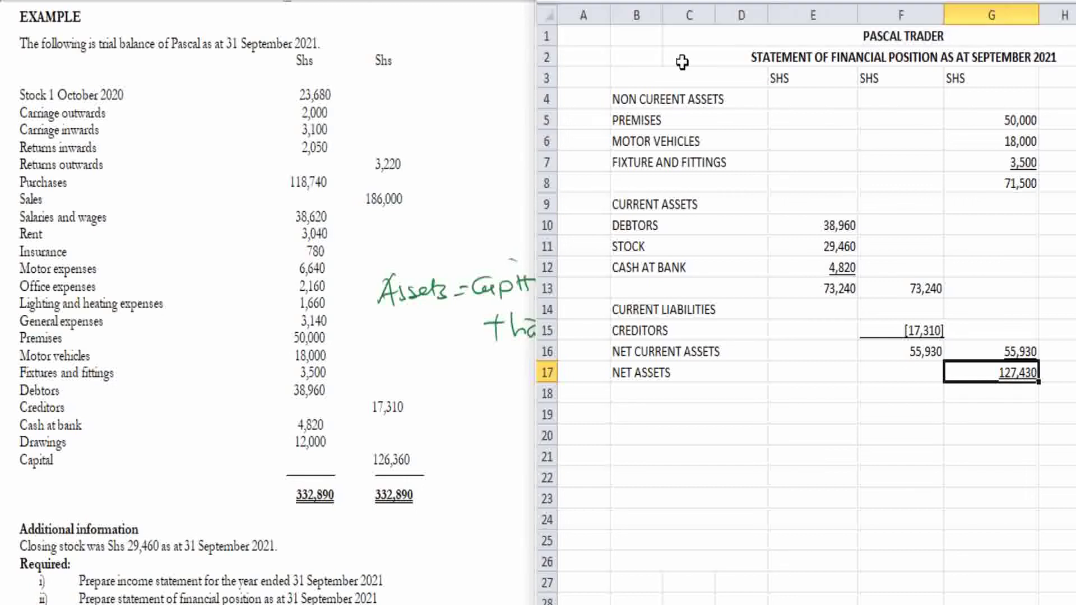
left_click(980, 413)
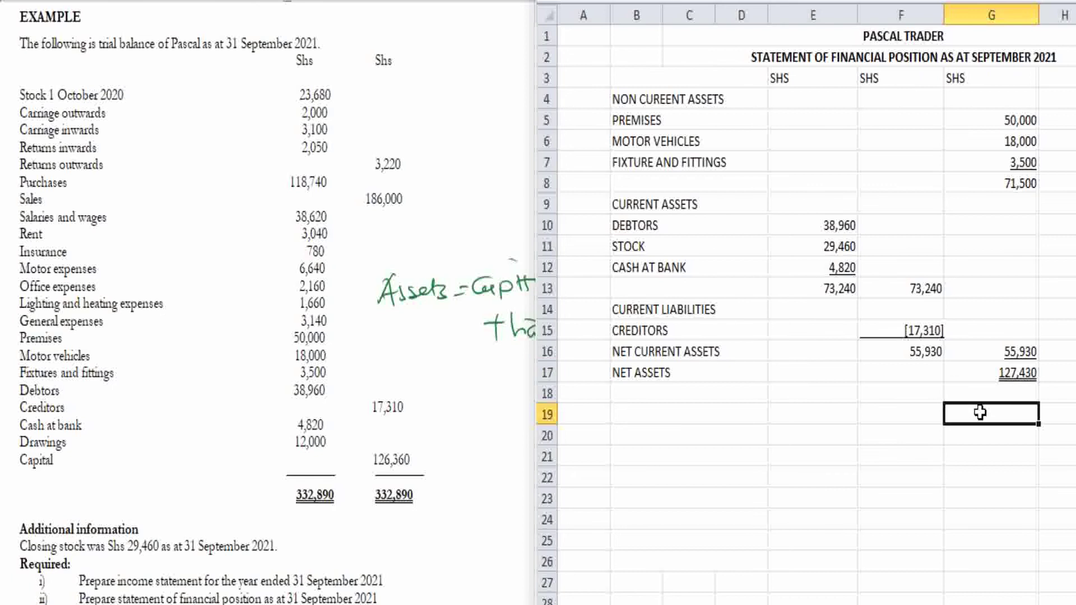
left_click(1017, 371)
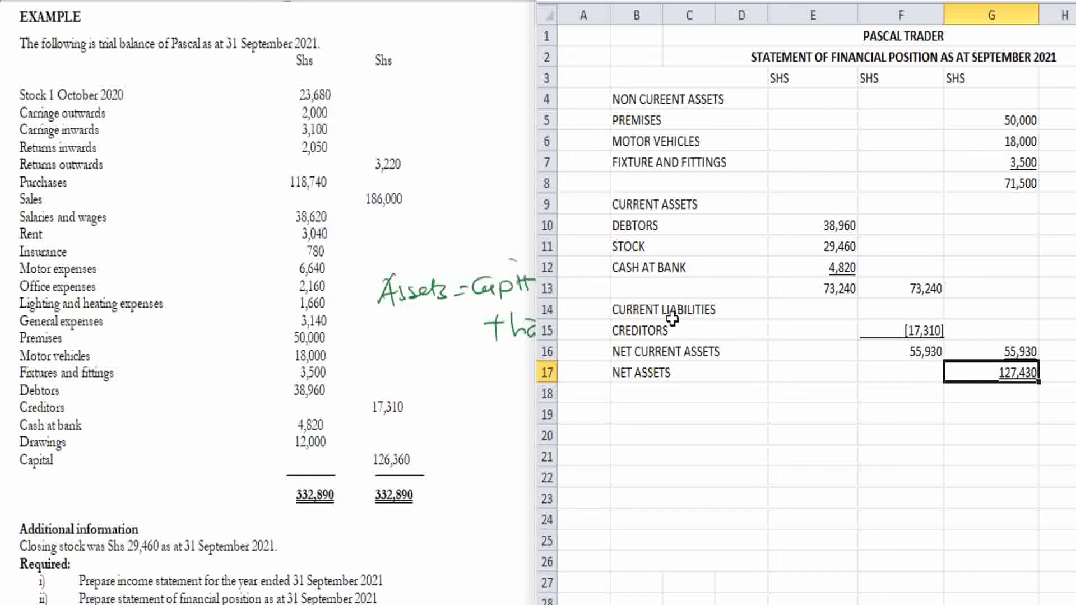
Start the capital section with the label CAPITAL in column B of row 19
left_click(676, 414)
type("C")
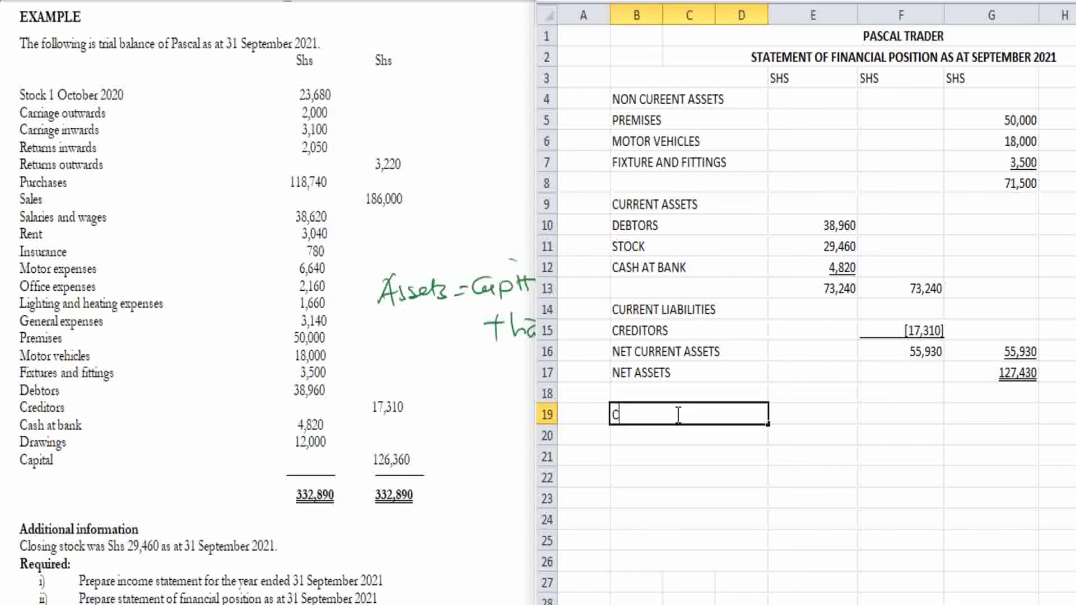
type("APITAL")
Add the label ADD: NET PROFIT(P&L) in column B of row 20, below CAPITAL
left_click(672, 434)
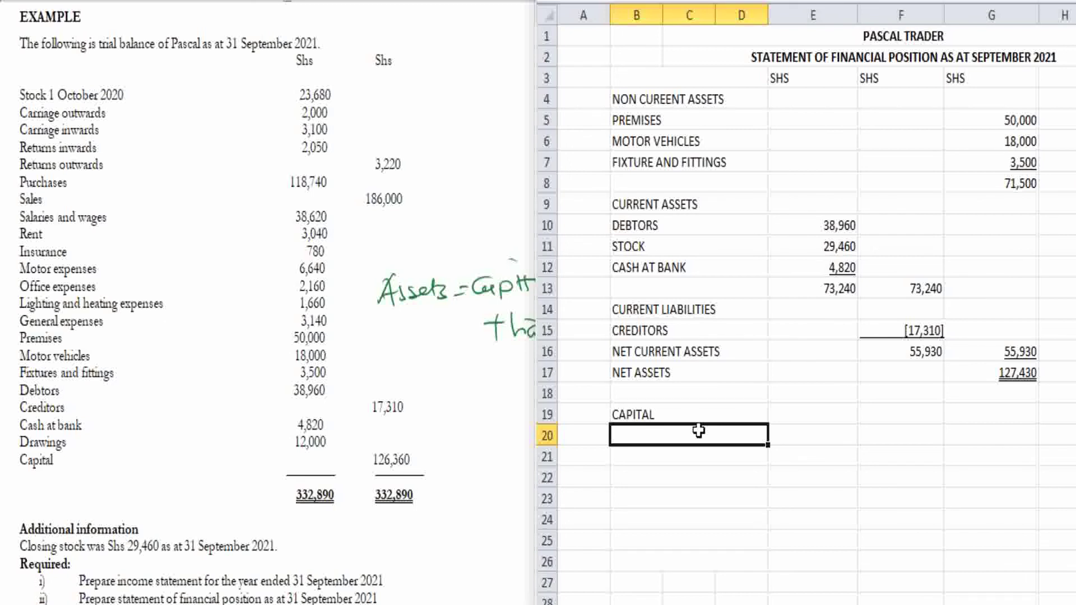
type("ADD")
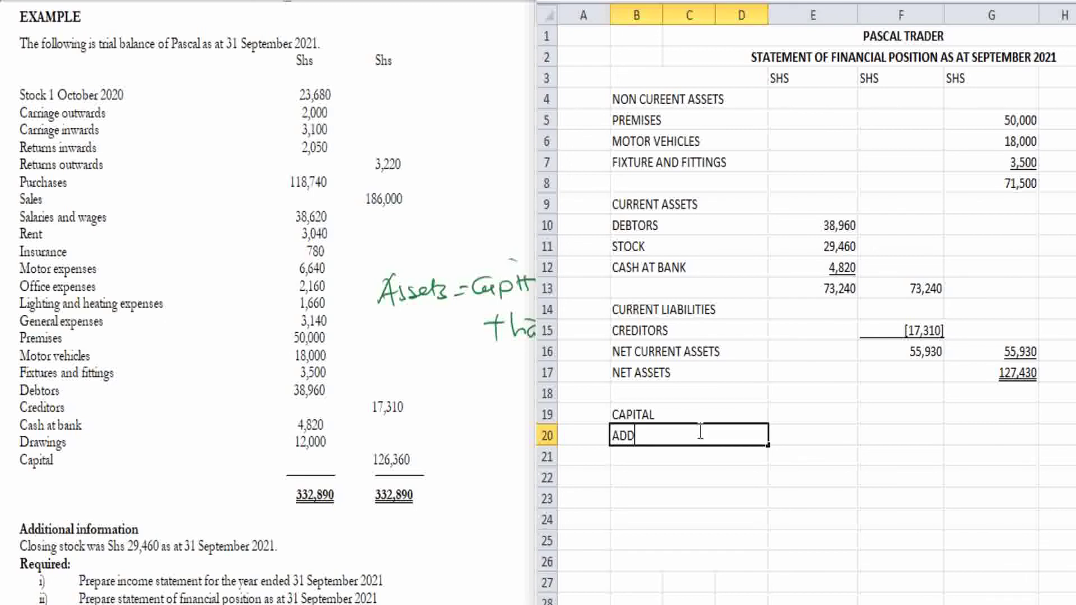
type(": NET PROFIT()")
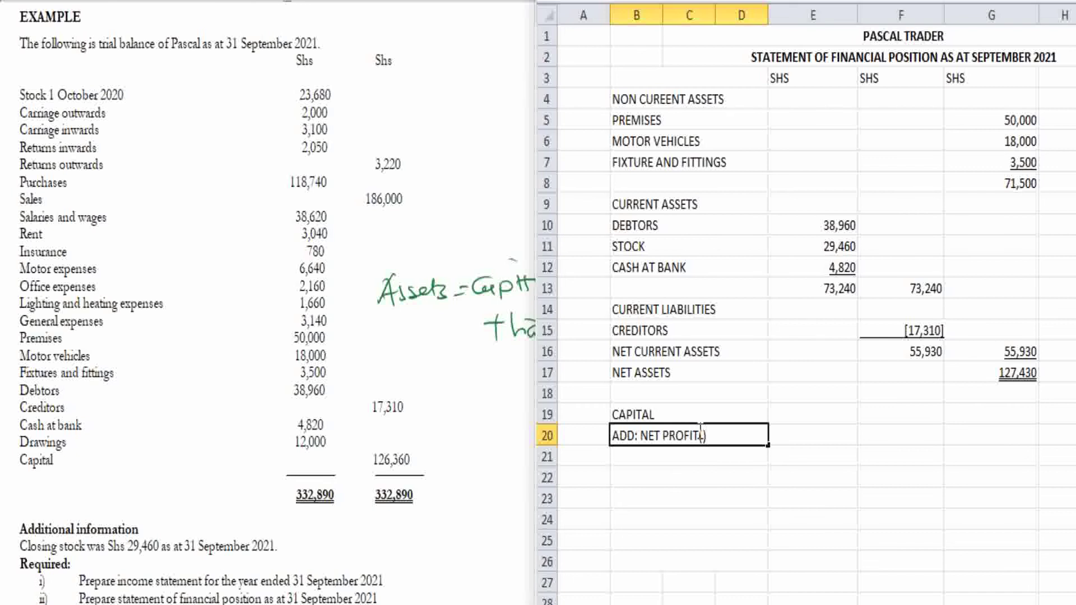
key("Left")
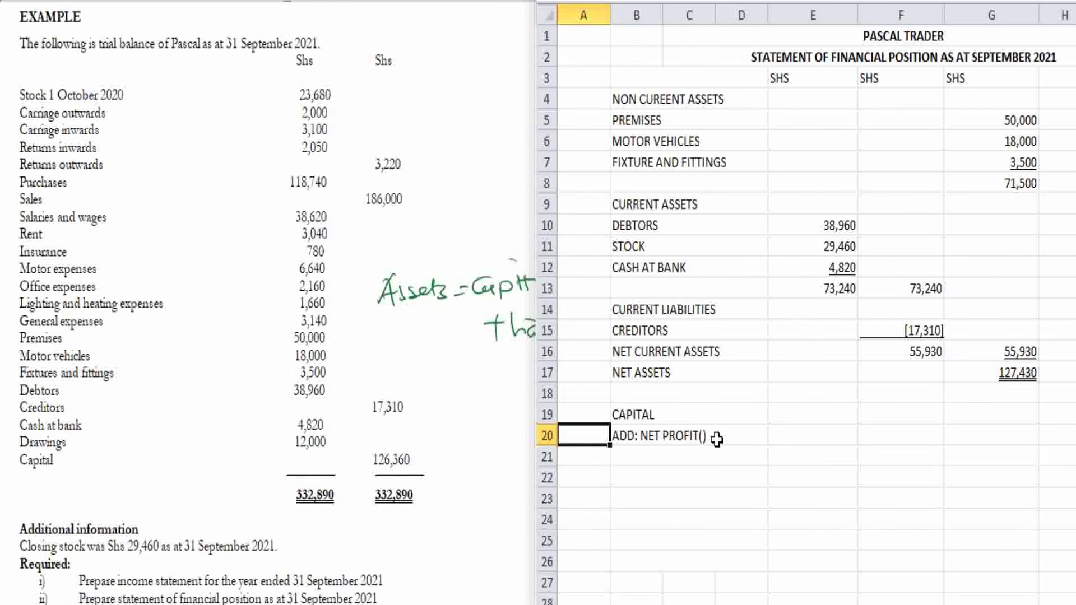
left_click(707, 435)
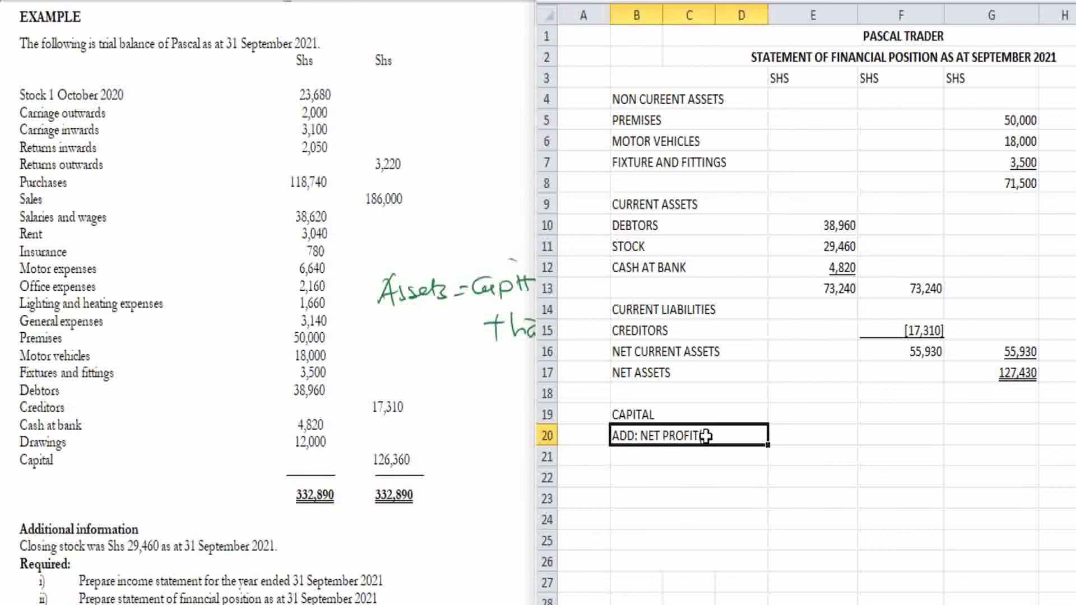
double_click(707, 431)
key("Left")
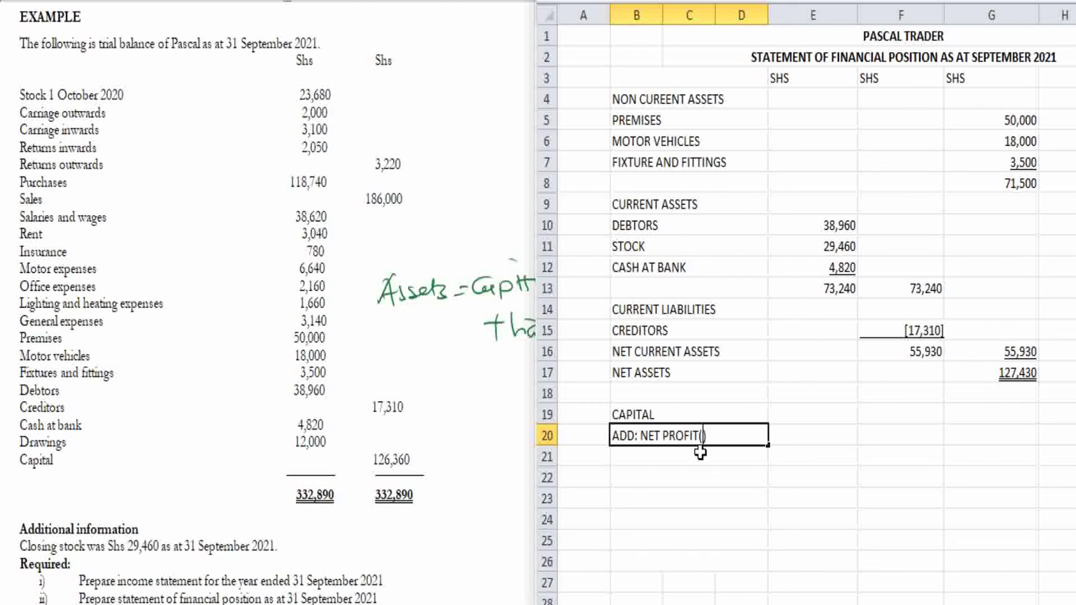
type("P7)")
key("BackSpace")
type("&L")
left_click(805, 439)
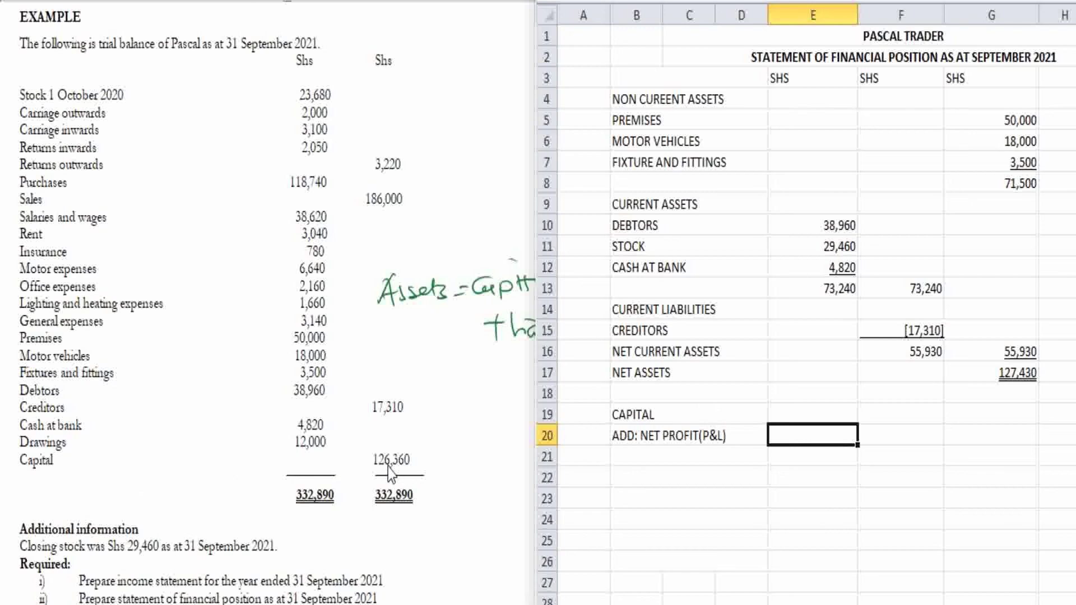
Enter 126,360 in F19 as the capital amount and 13,070 in F20 as the net profit
left_click(898, 415)
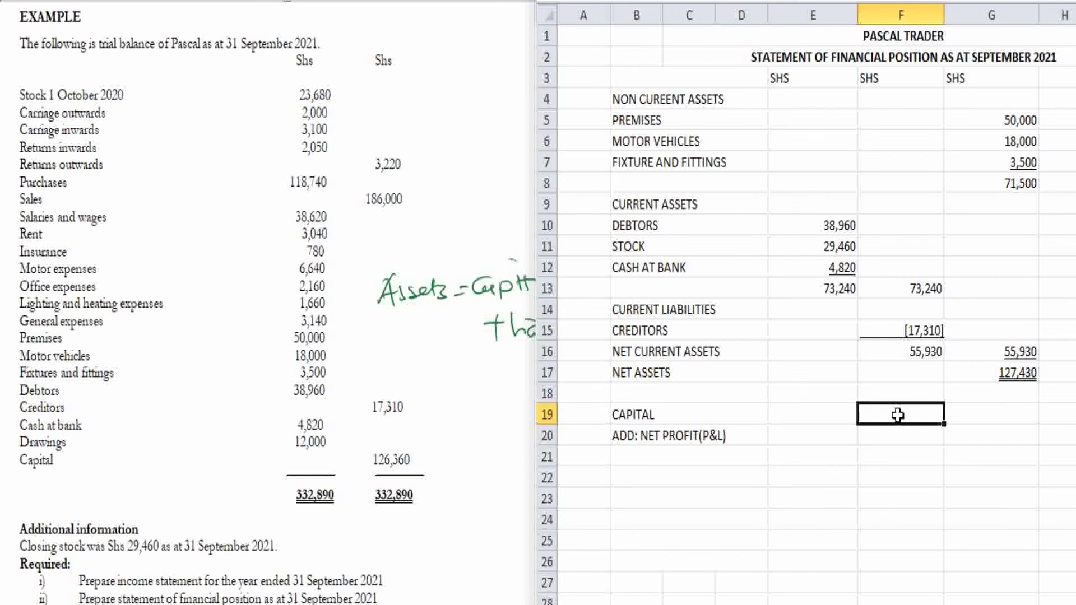
type("126")
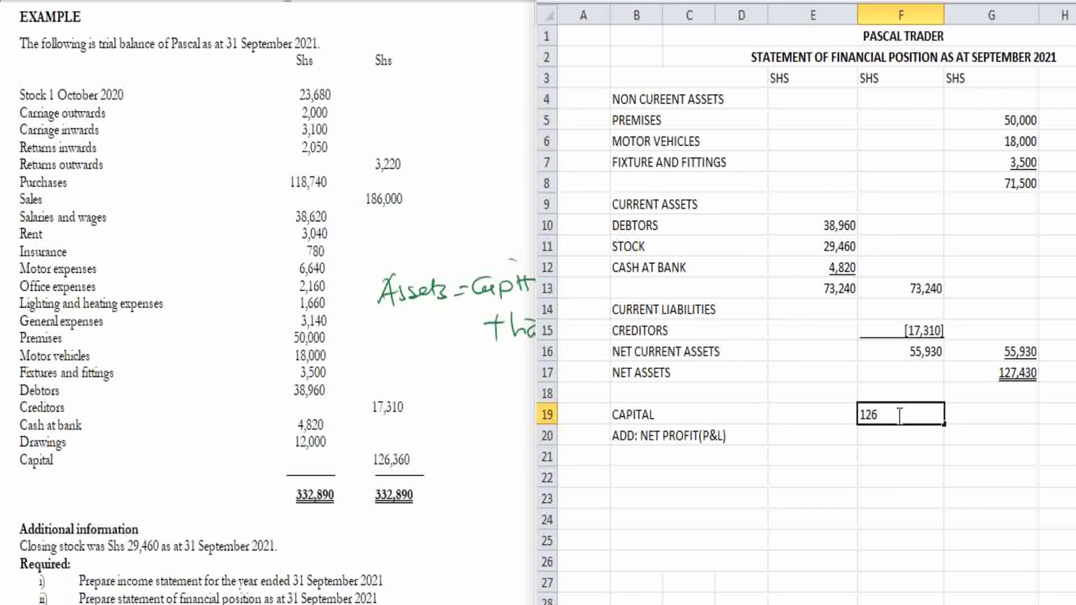
type(",360")
key("Return")
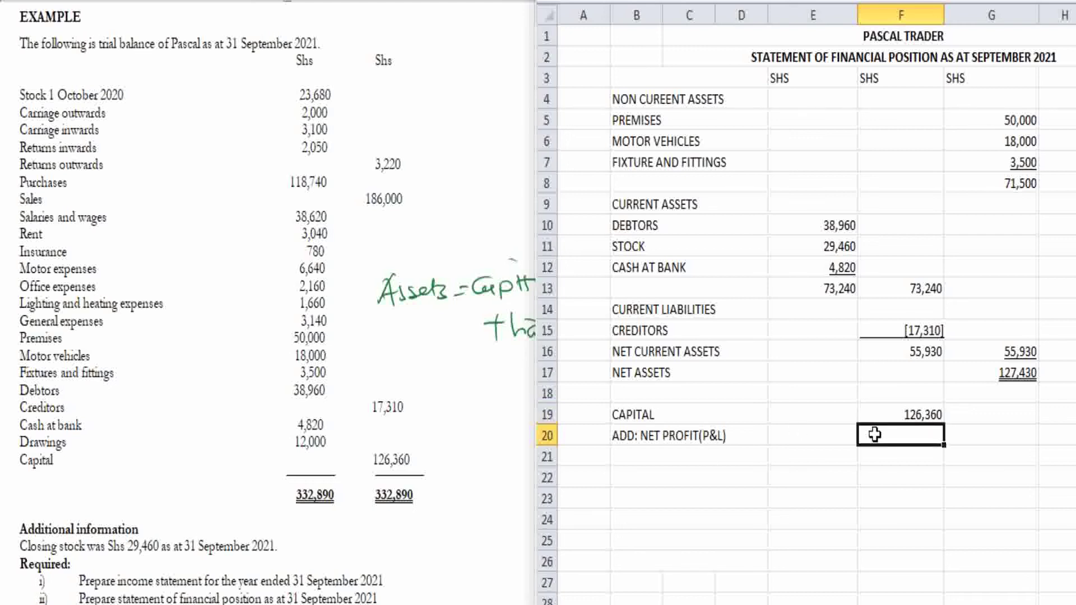
type("13,")
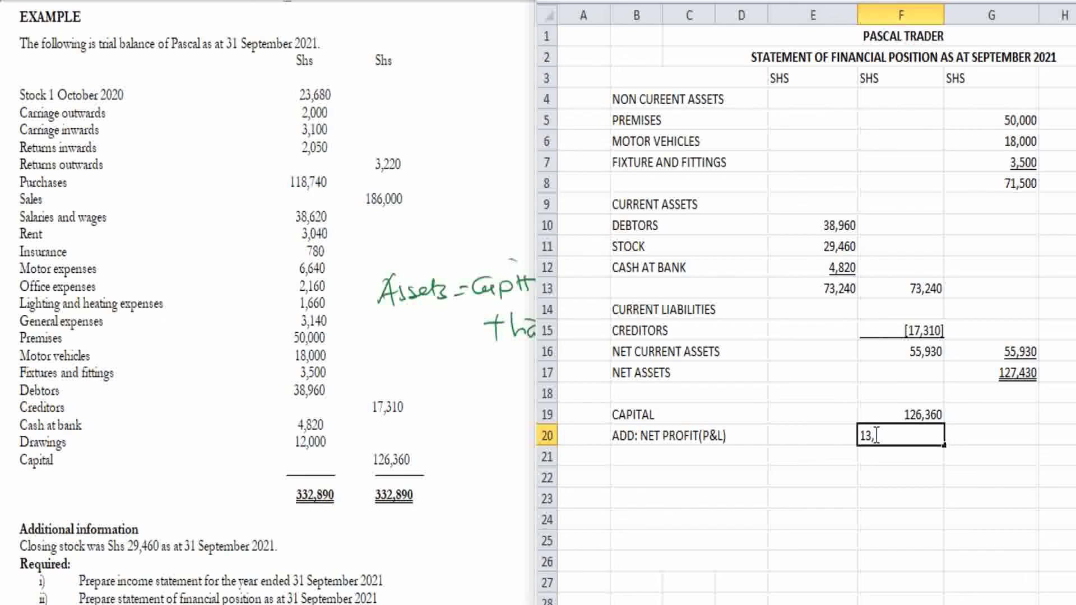
type("070")
Add the label DRAWINGS in column B of row 21, below the net profit line
left_click(748, 458)
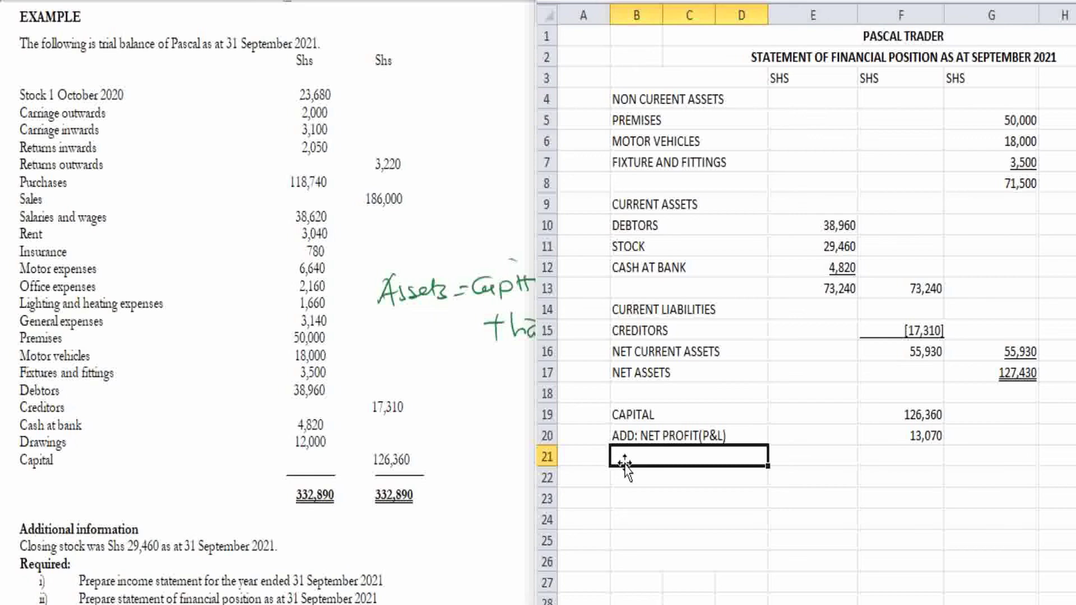
type("DRAW")
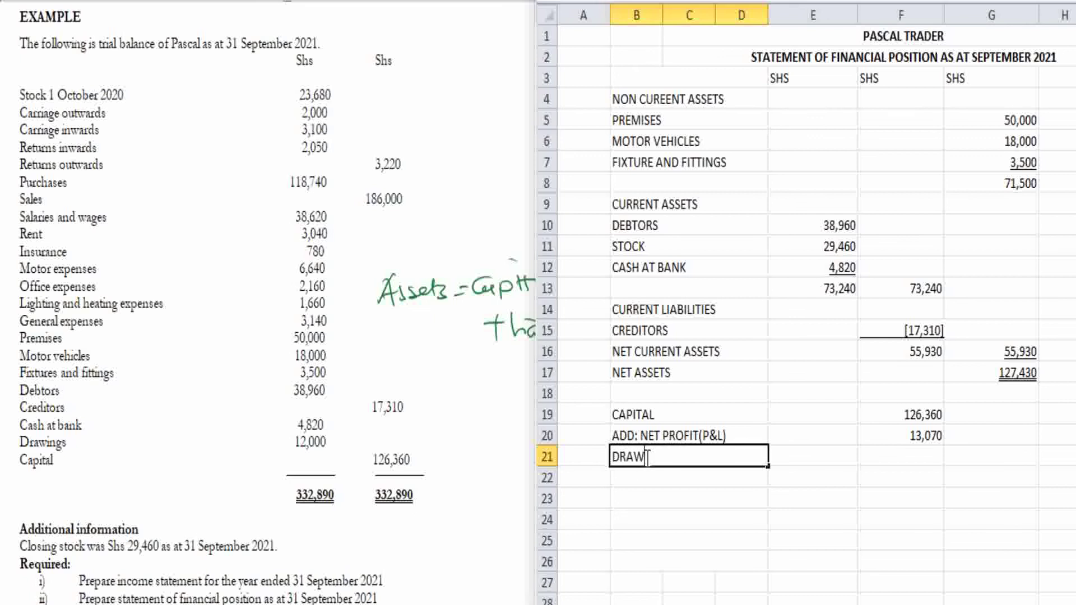
type("INGS")
Enter the drawings amount in F21 as [12,000], in square brackets and lined up with the figures above
left_click(928, 455)
type("12,000")
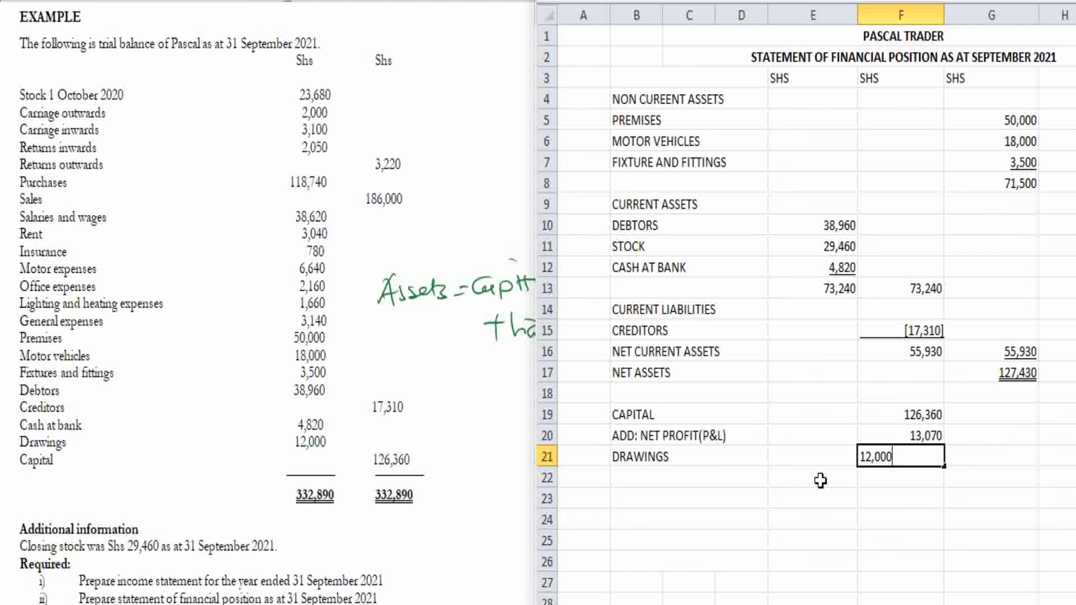
type("]")
key("Left")
key("Left")
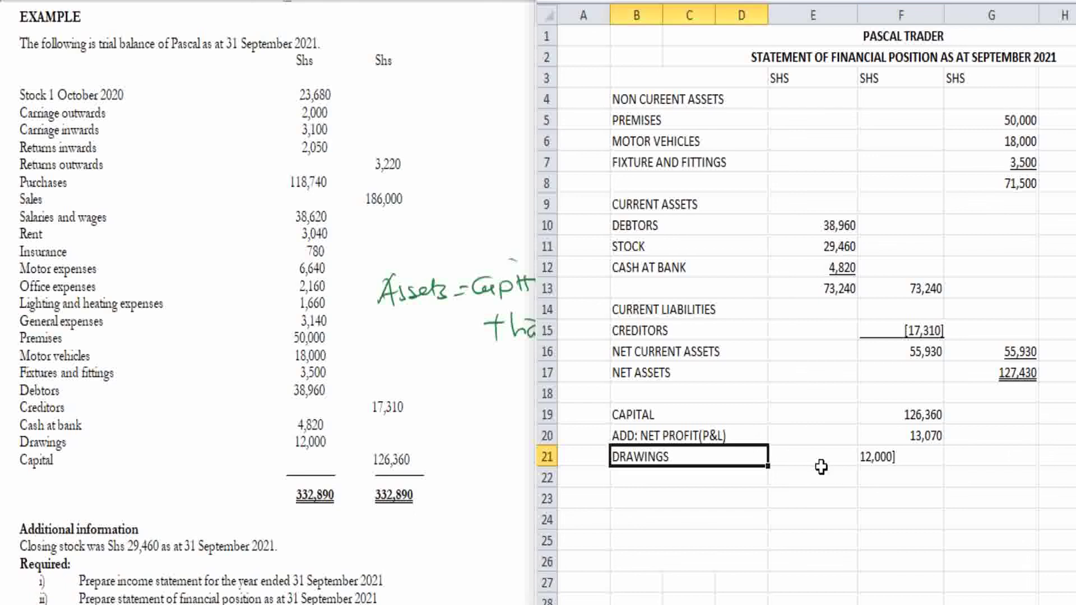
double_click(872, 457)
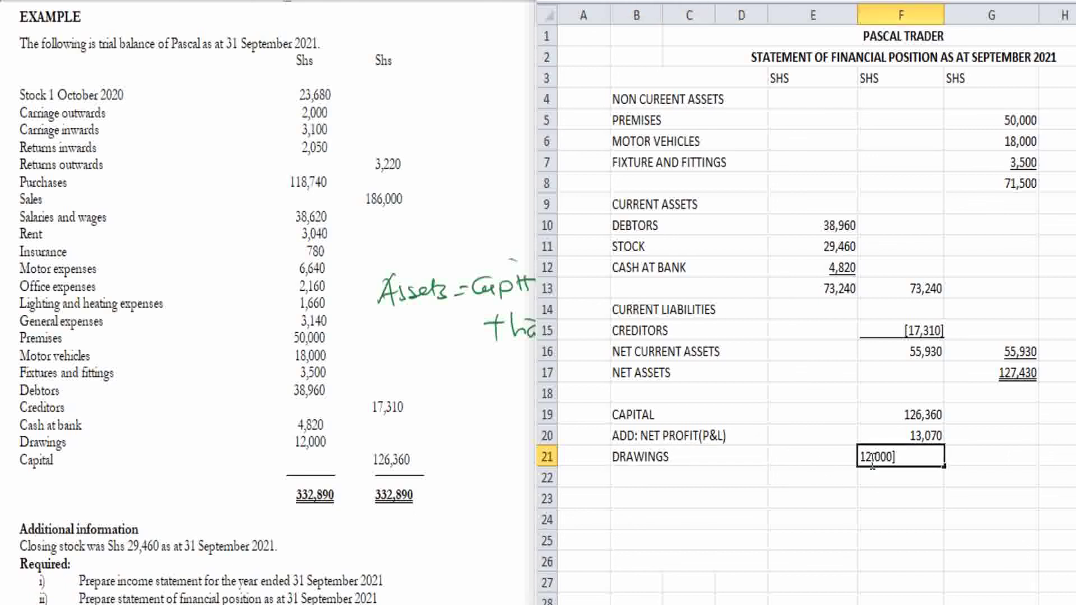
key("Left")
key("Left")
type("[")
type("[")
type("[")
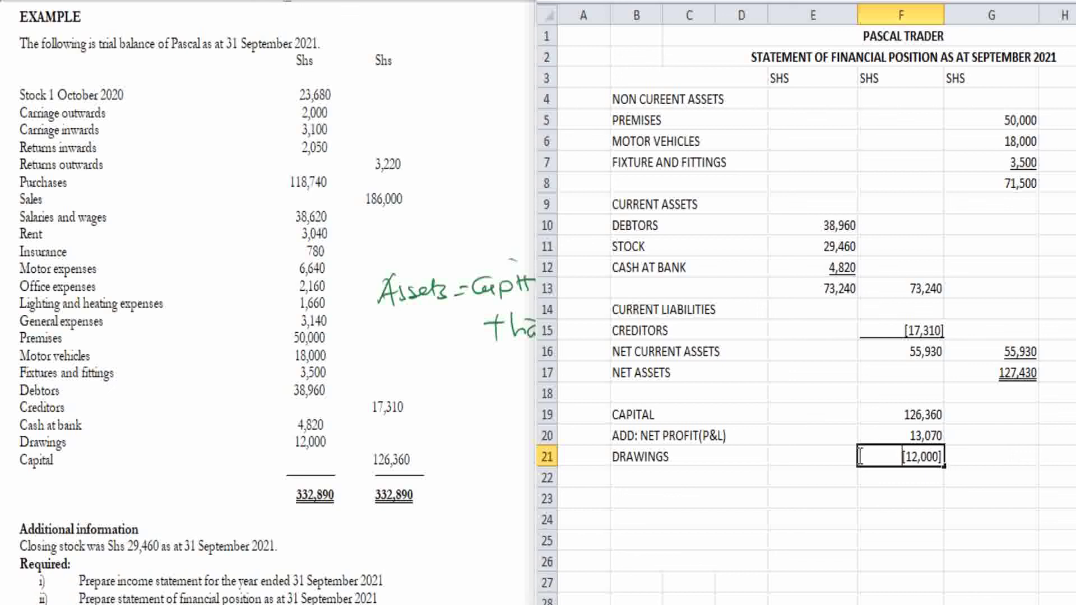
key("ctrl+Return")
Enter 127,430 in G22 as the total of the capital section
left_click(922, 478)
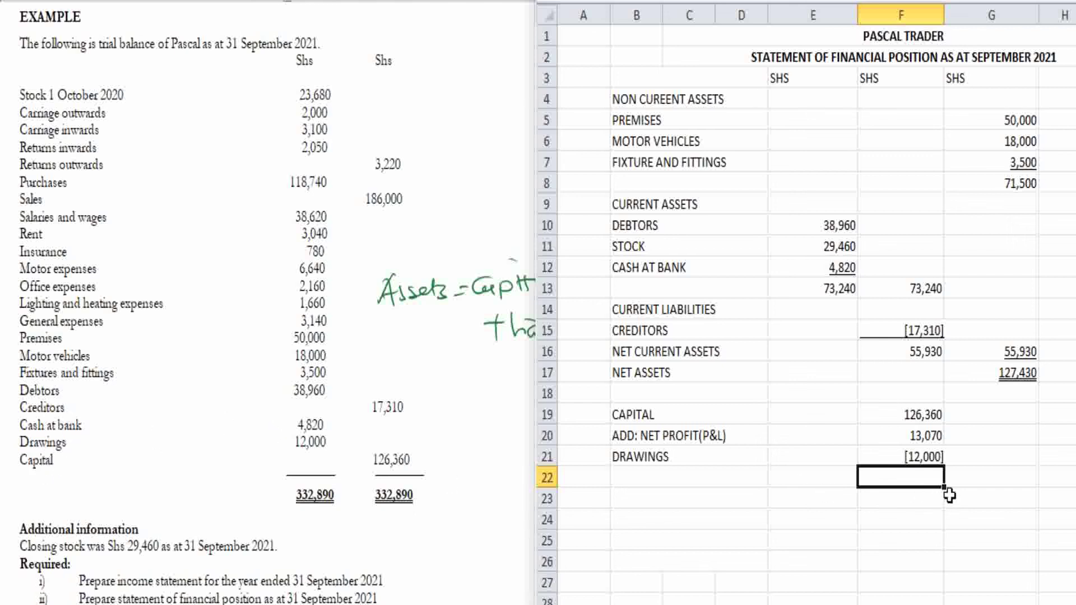
left_click(997, 479)
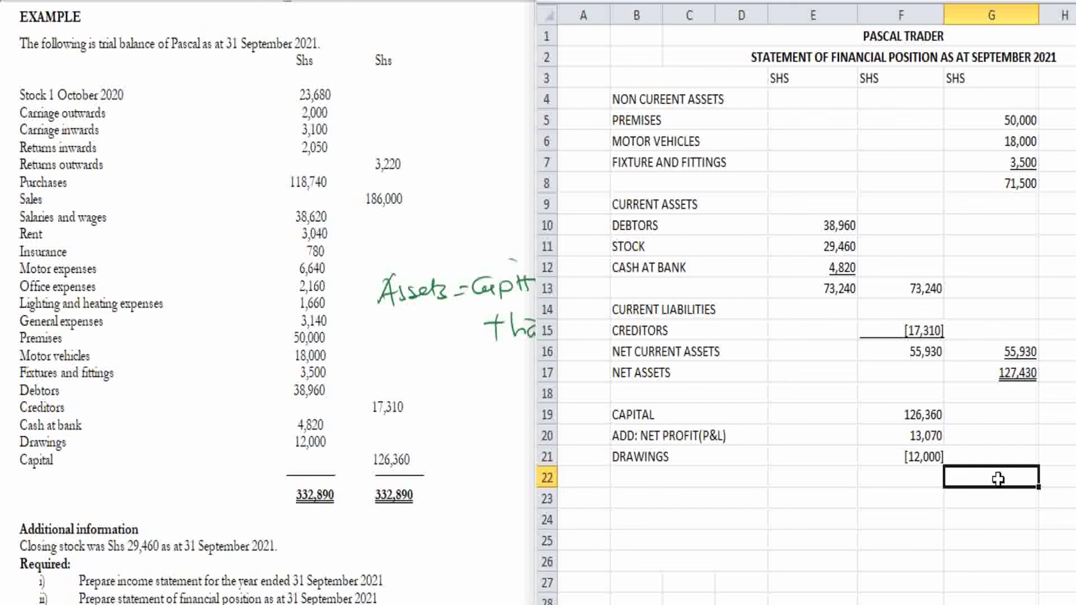
type("127,")
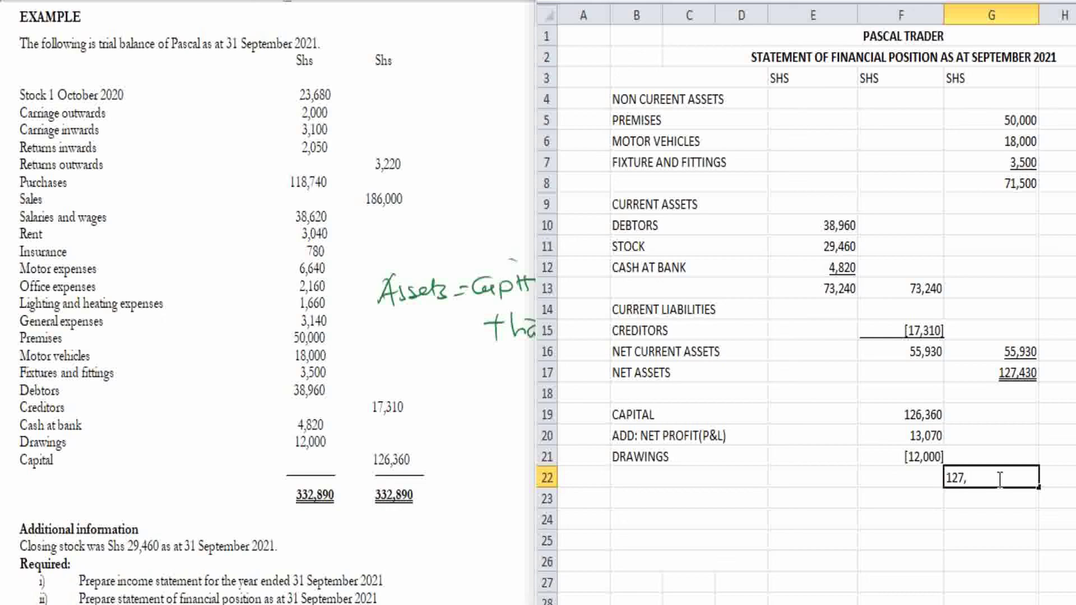
type("430")
left_click(931, 498)
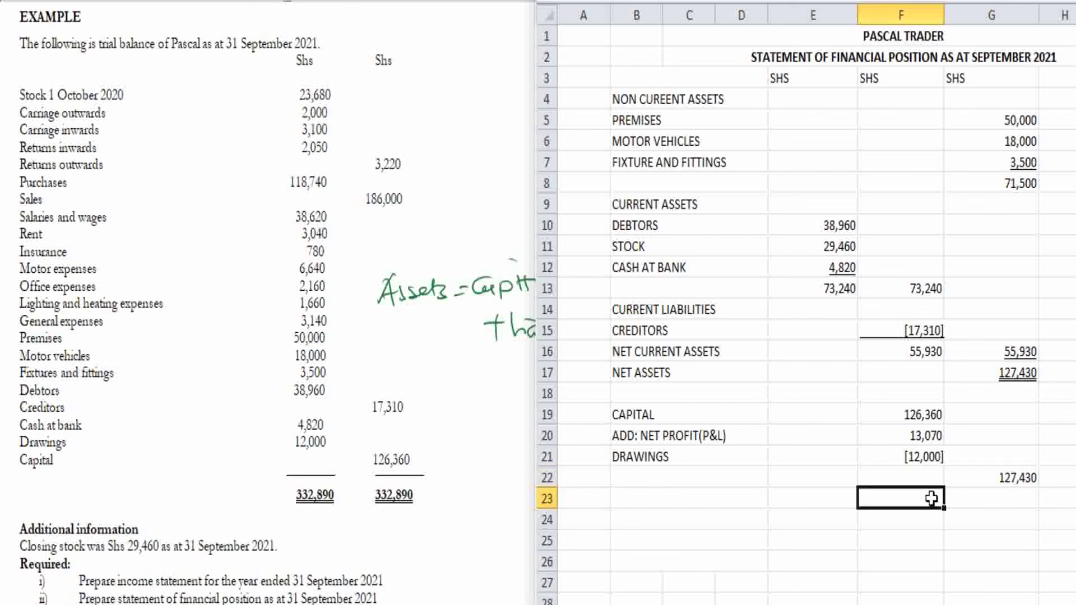
Double-underline the capital section total in G22
left_click(1014, 477)
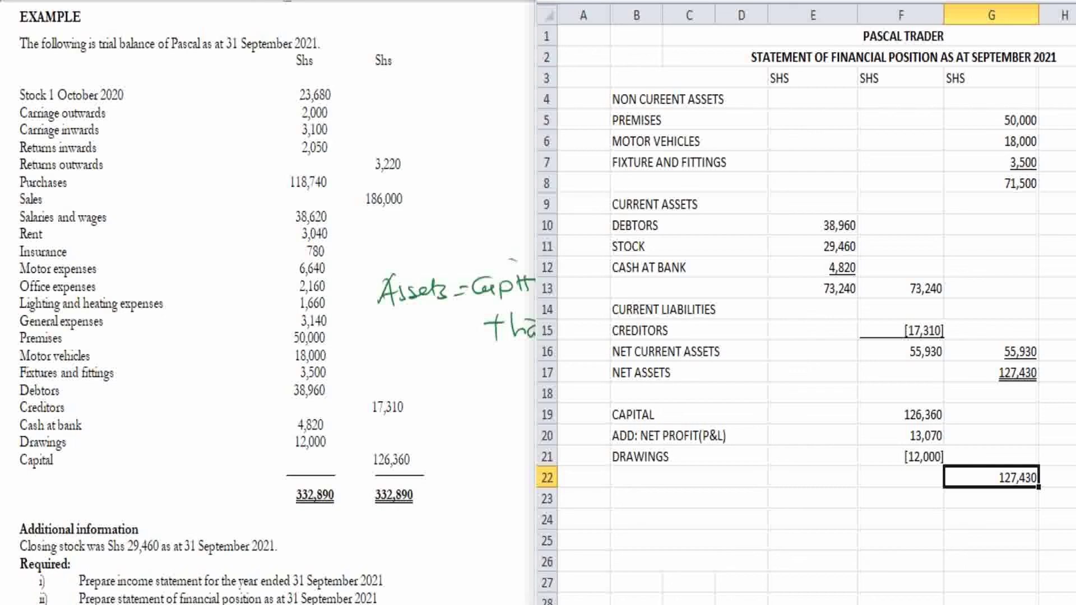
left_click(634, 1)
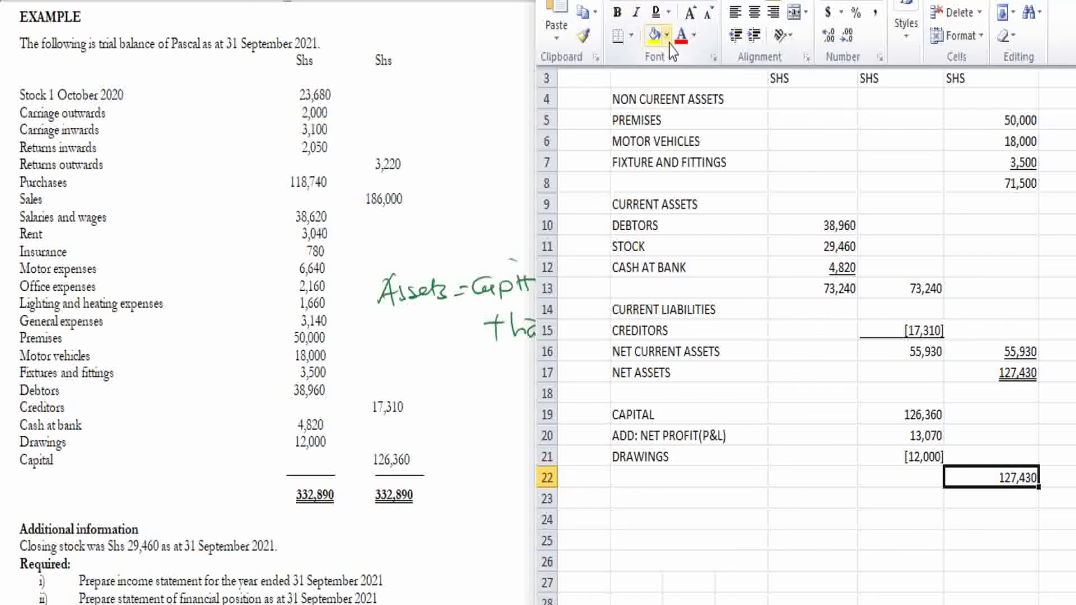
left_click(659, 13)
left_click(984, 534)
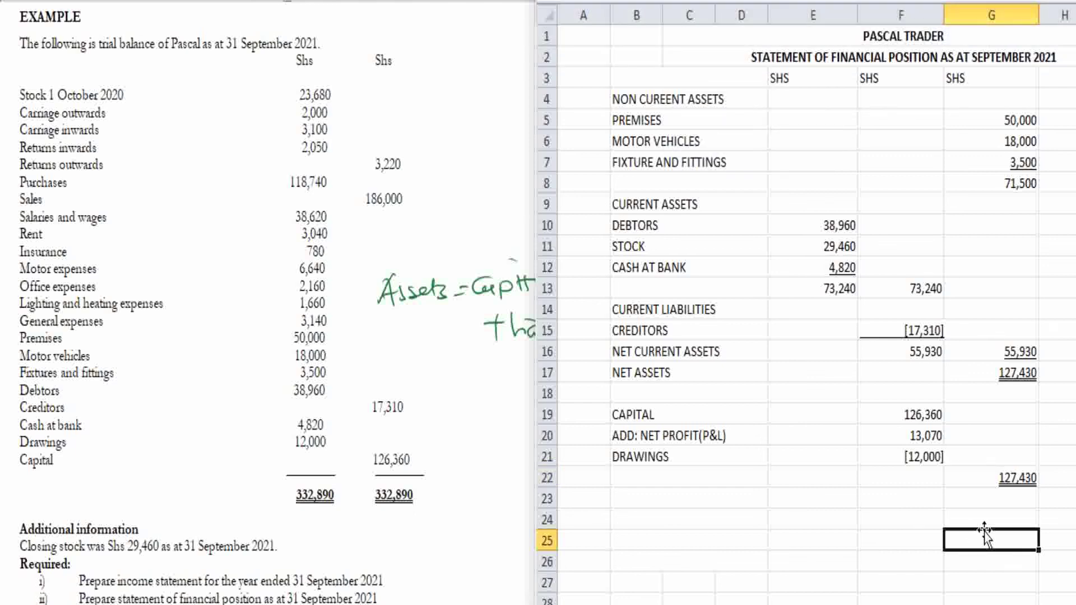